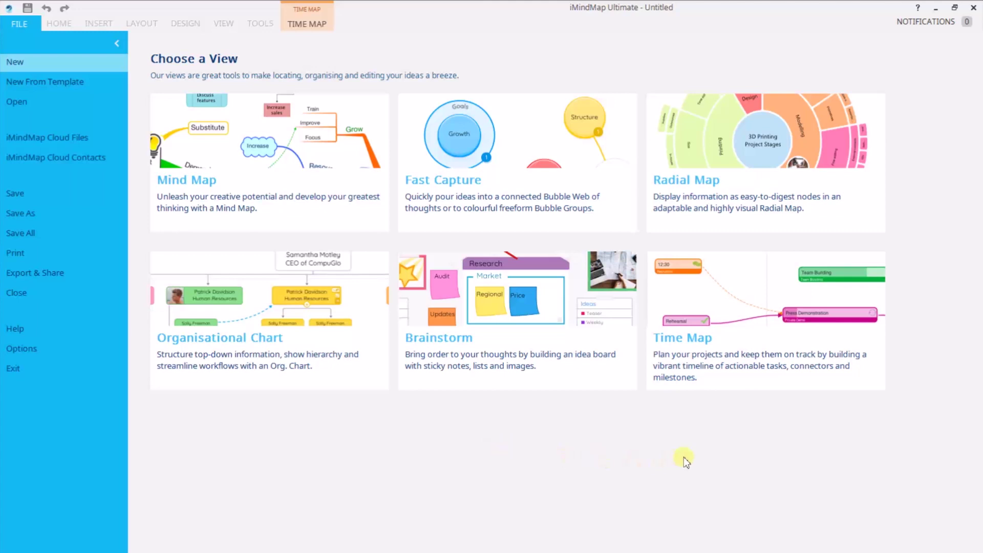
Create a Time Map with a Day (weekdays and weekend) scale, starting 20/02/2017, lasting 2 weeks
click(766, 357)
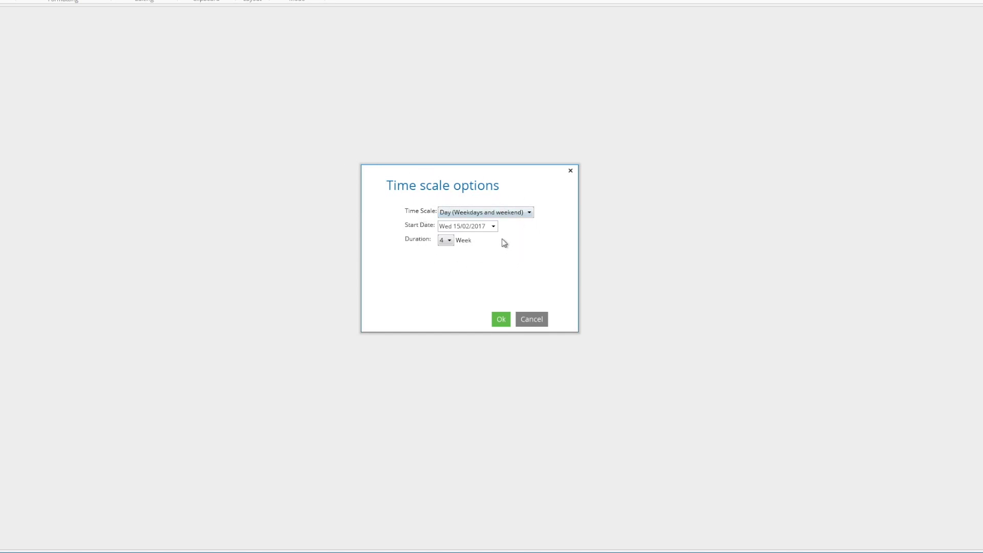
click(494, 214)
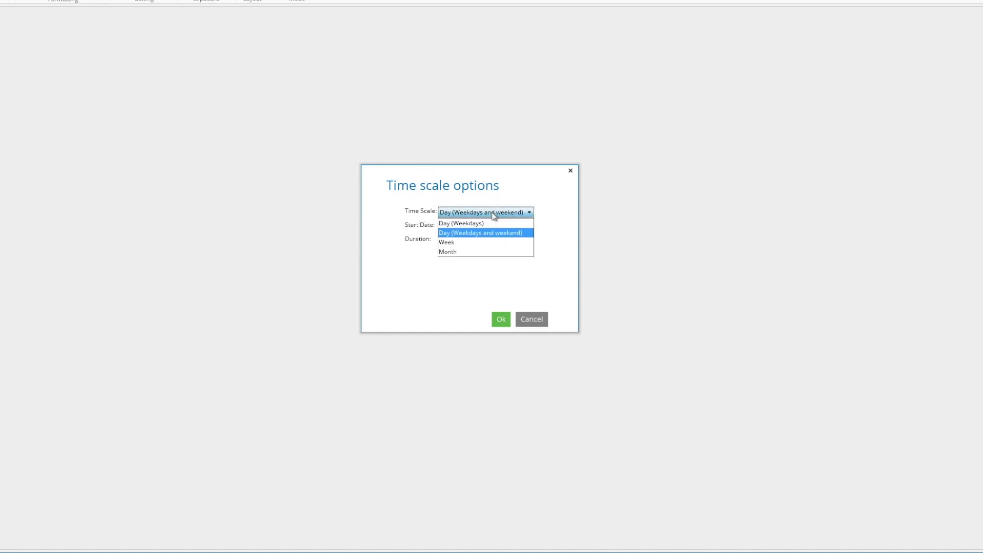
click(494, 233)
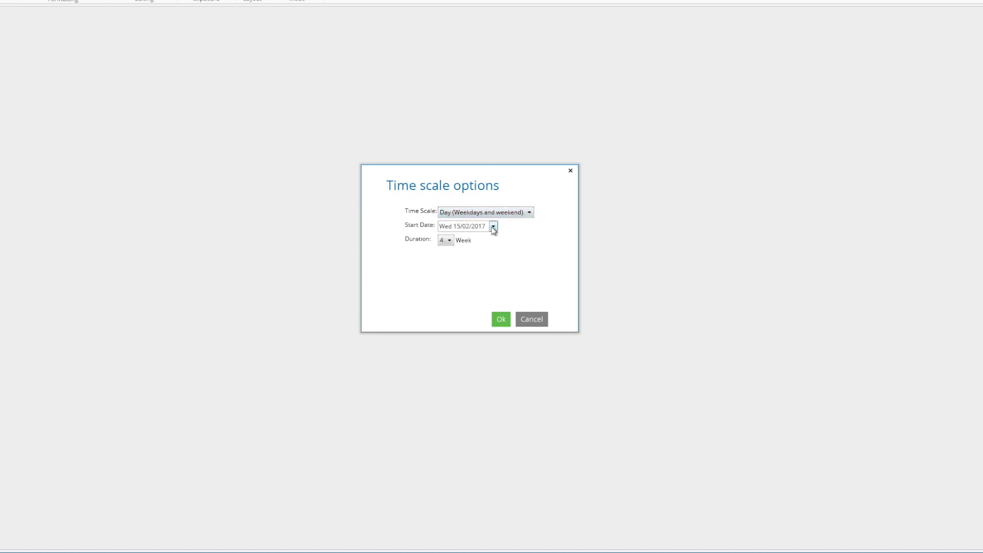
click(493, 227)
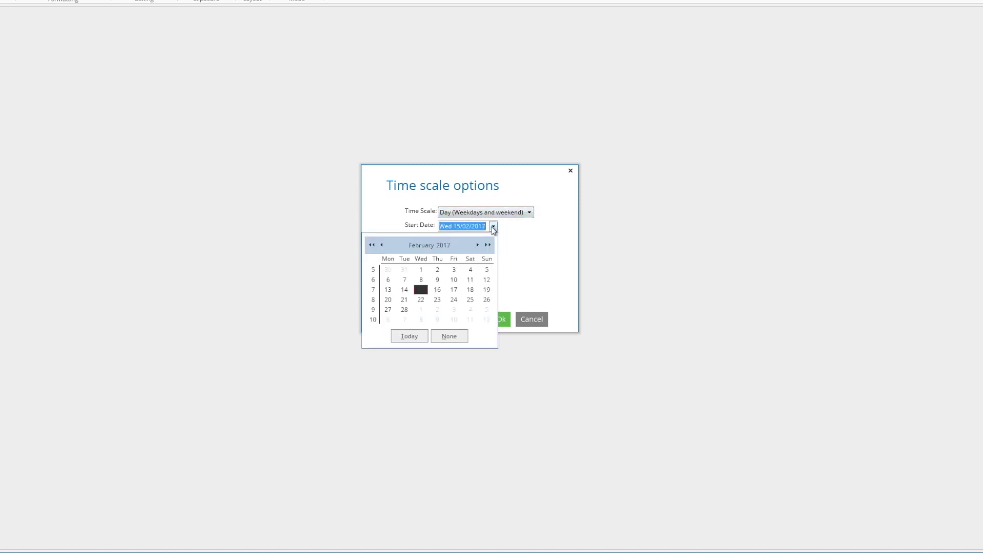
click(388, 300)
click(449, 241)
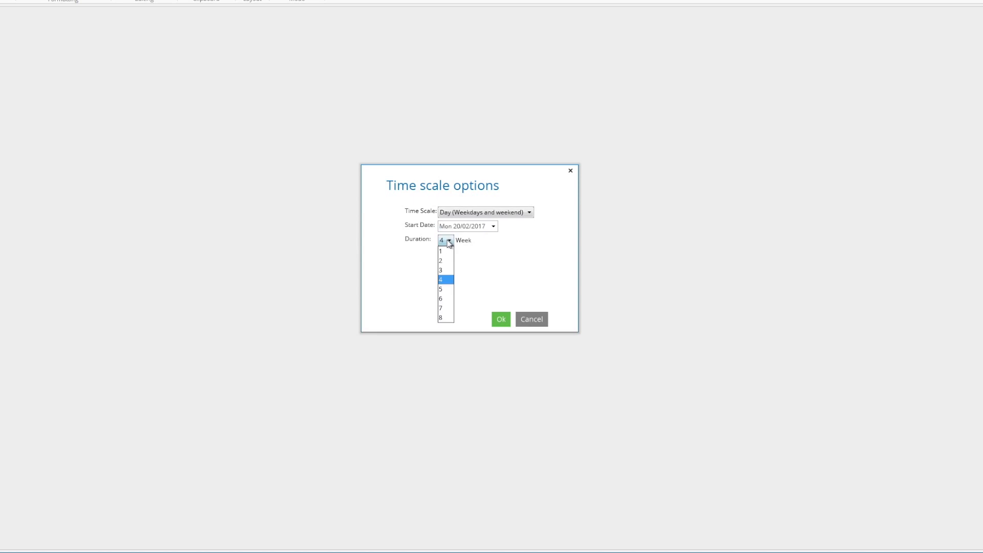
click(444, 261)
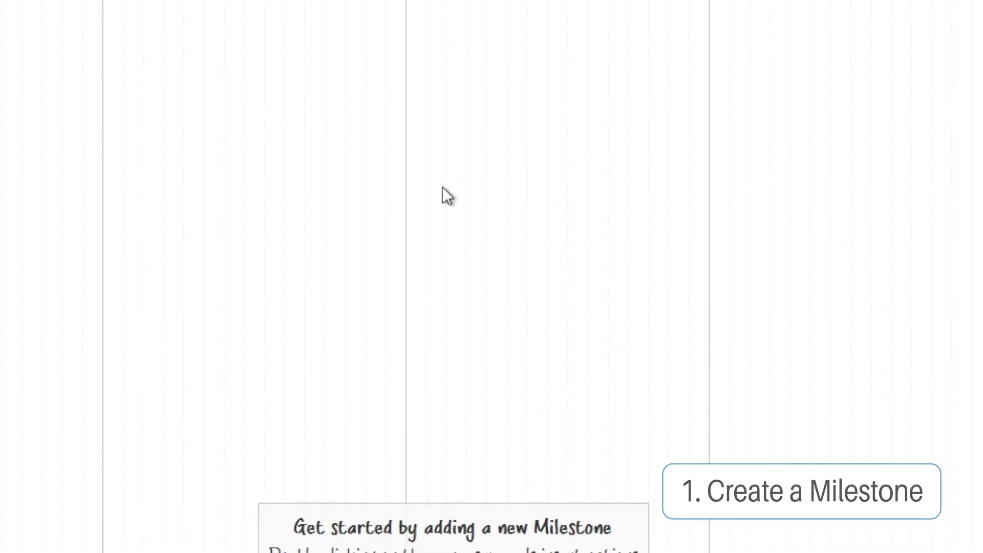
Insert a milestone on the canvas named 'Website Re-brand'
double_click(440, 153)
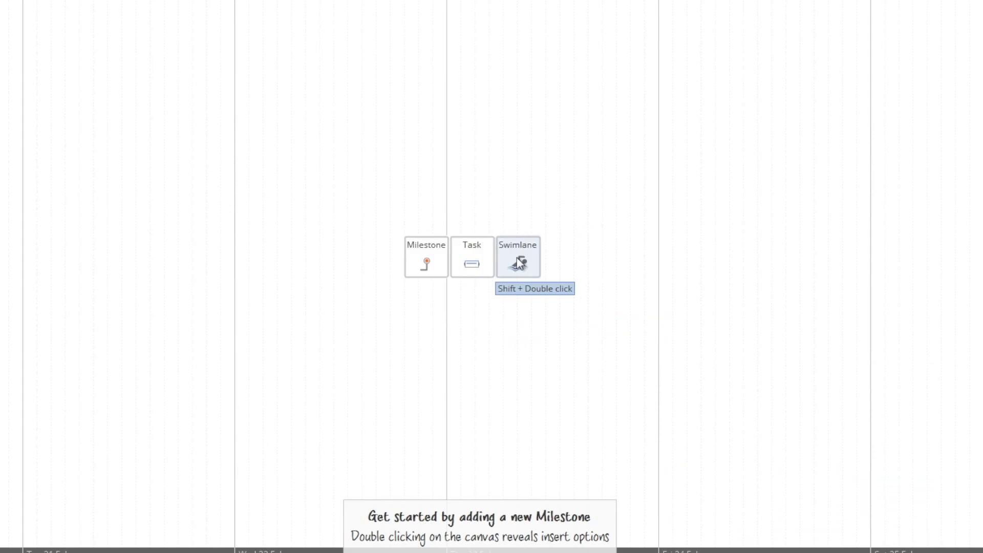
click(427, 265)
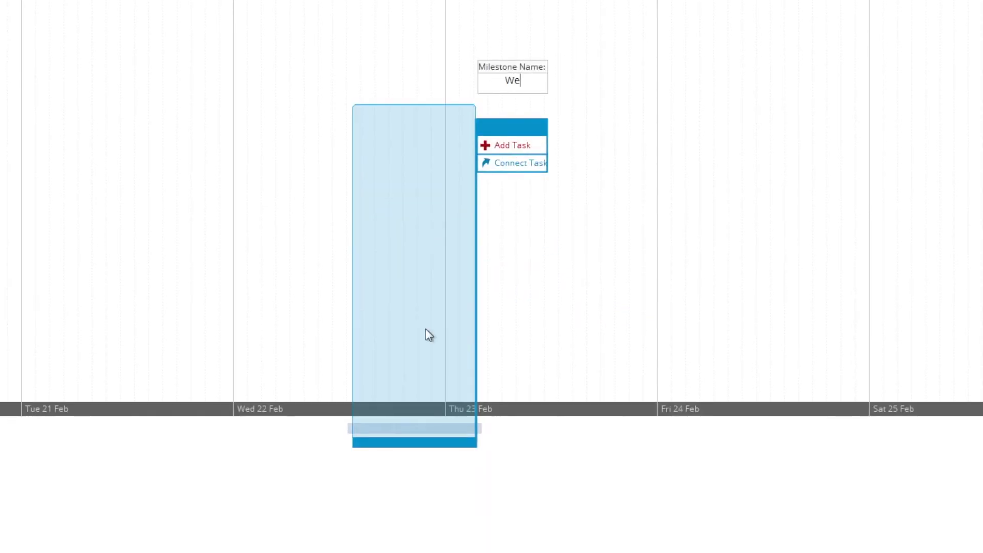
text(Website Re-brand)
key(Return)
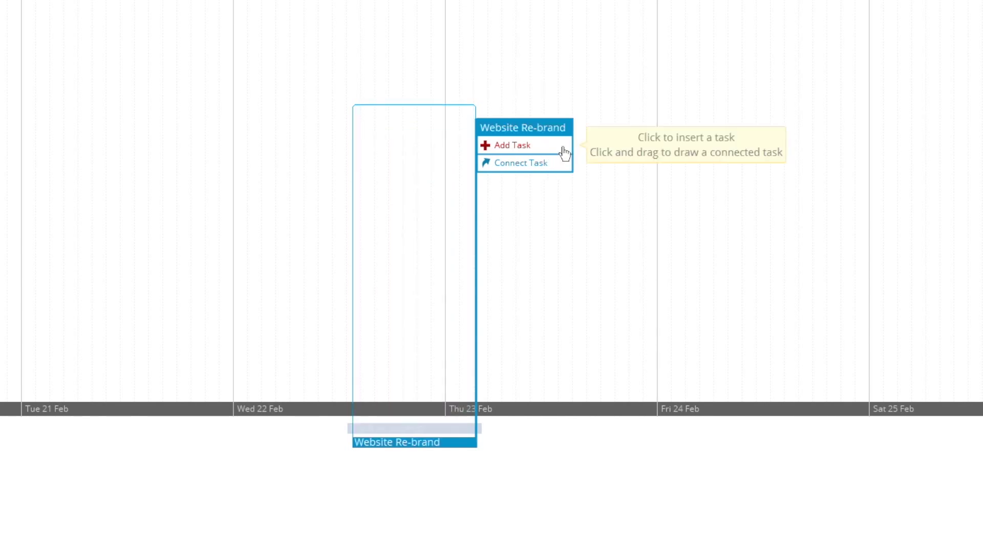
Add a 'Make Live' task to the milestone and move the milestone later, to 24 Feb
click(524, 150)
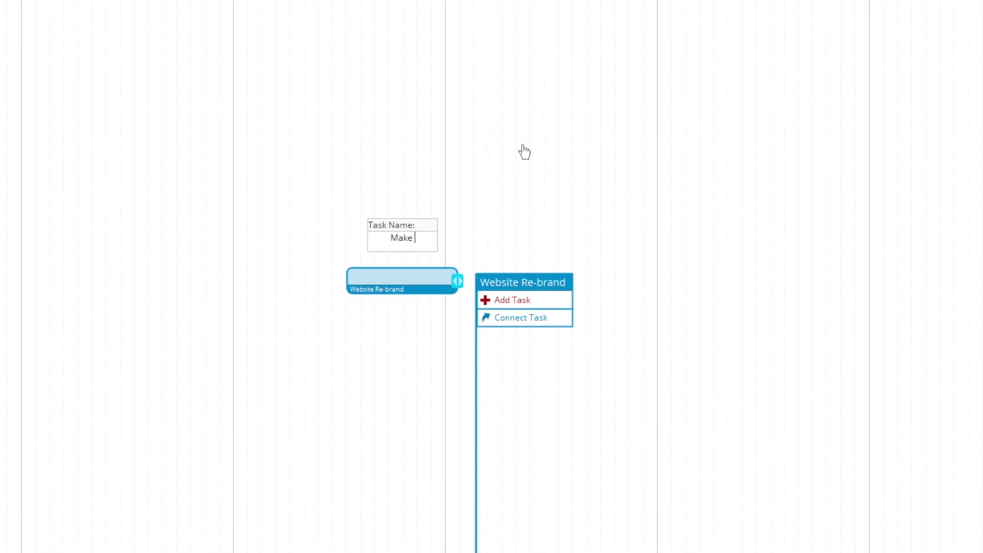
key(Return)
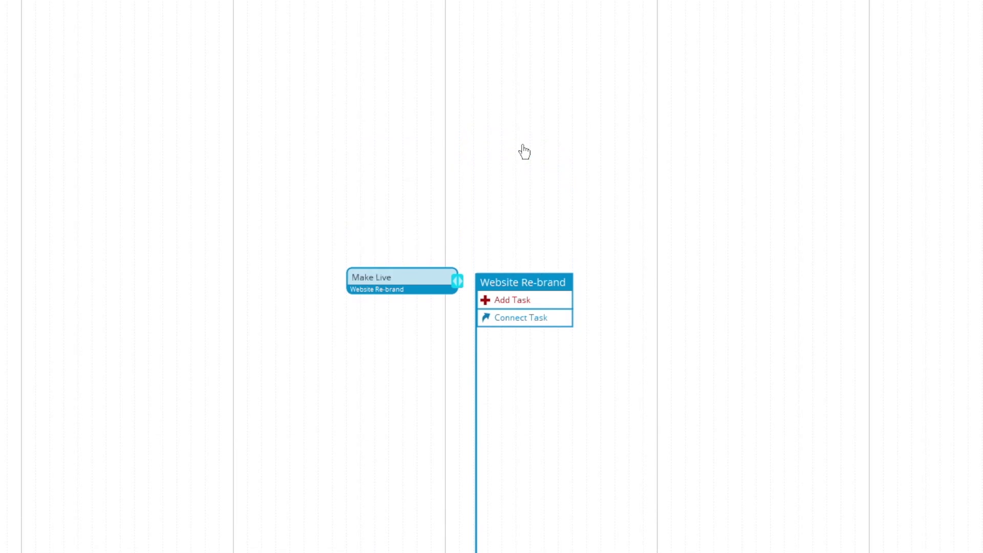
drag(524, 152, 525, 39)
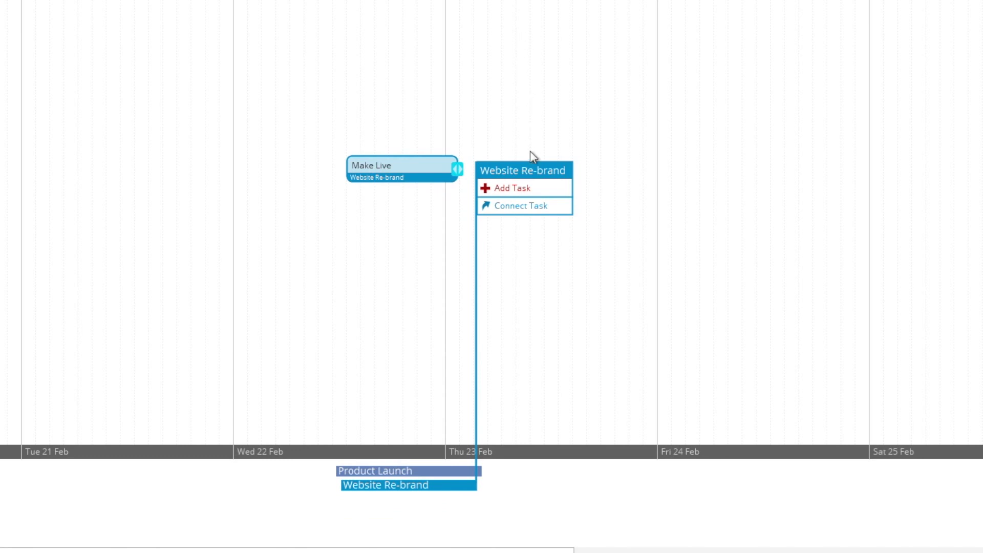
drag(528, 170, 905, 174)
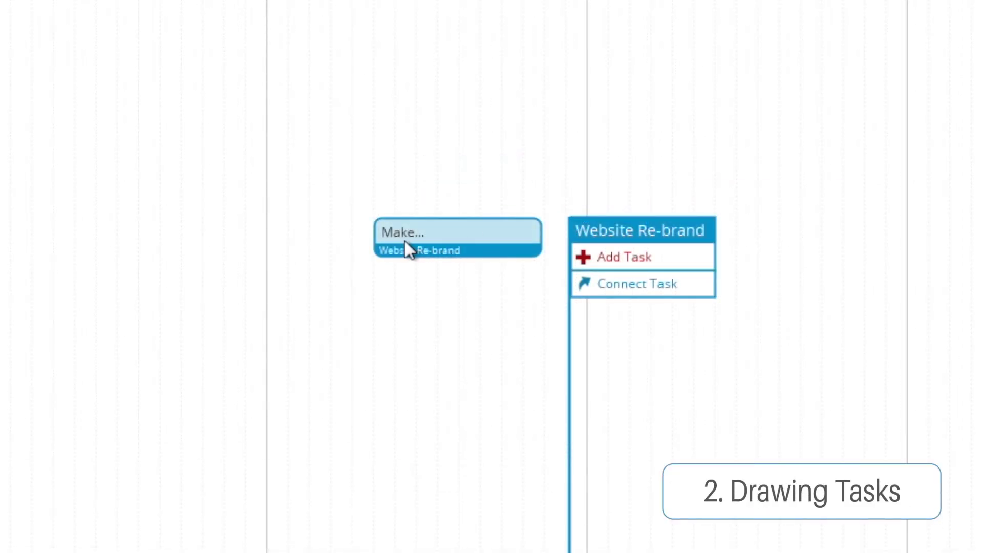
Create 'Code Development' and 'HTML 5 Animations' tasks feeding Make Live, stretching HTML 5 Animations to match
click(405, 241)
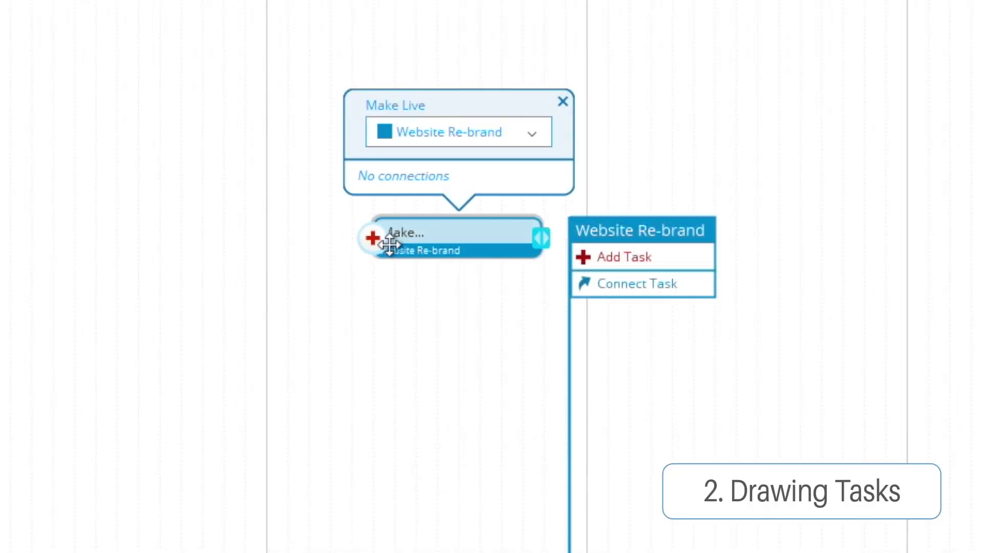
drag(372, 238, 228, 263)
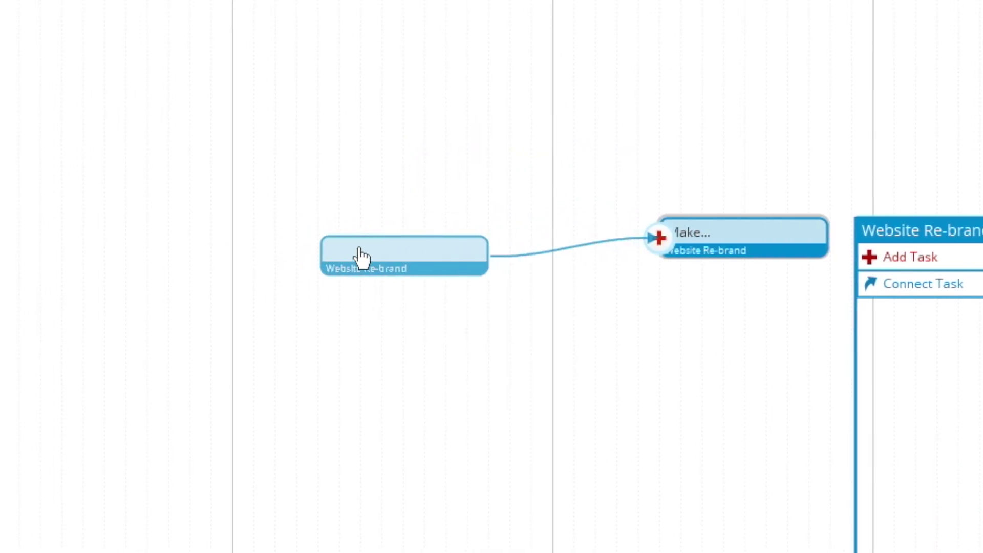
drag(379, 245, 219, 247)
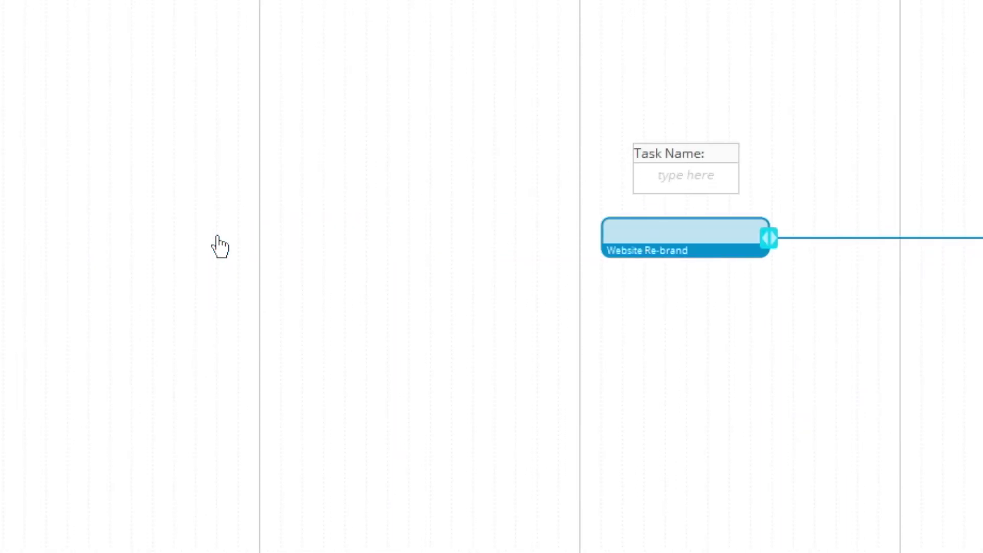
text(Code Development)
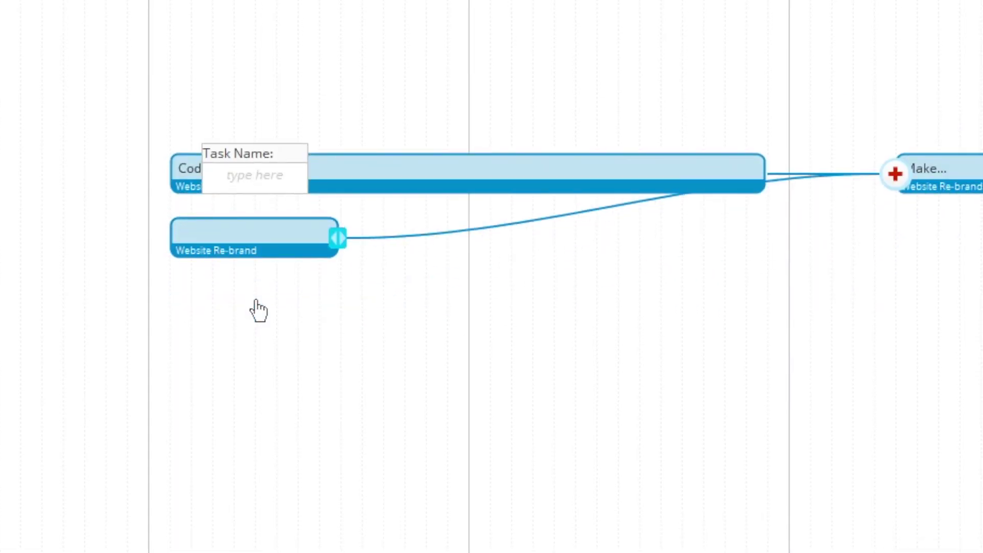
text(HTML 5 Animations)
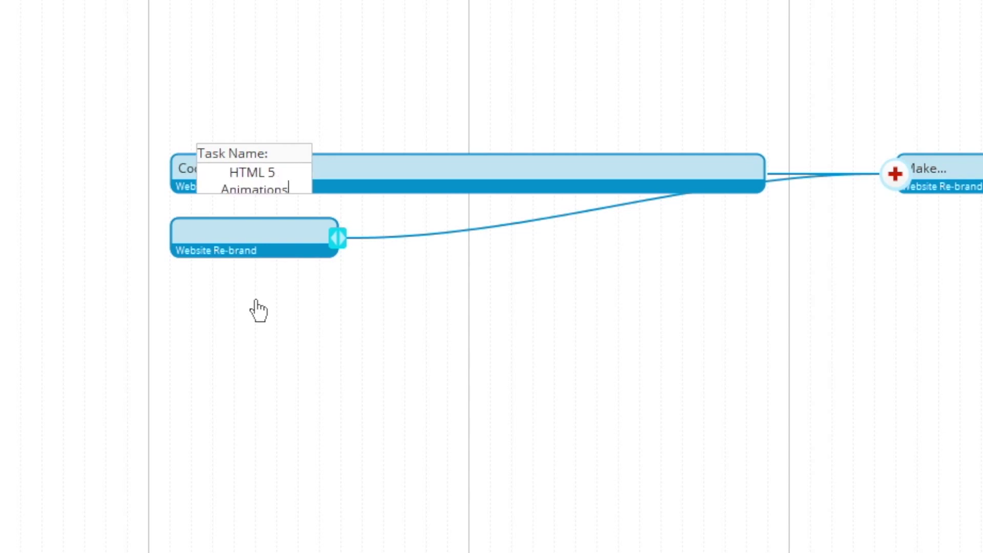
key(Return)
drag(338, 238, 761, 241)
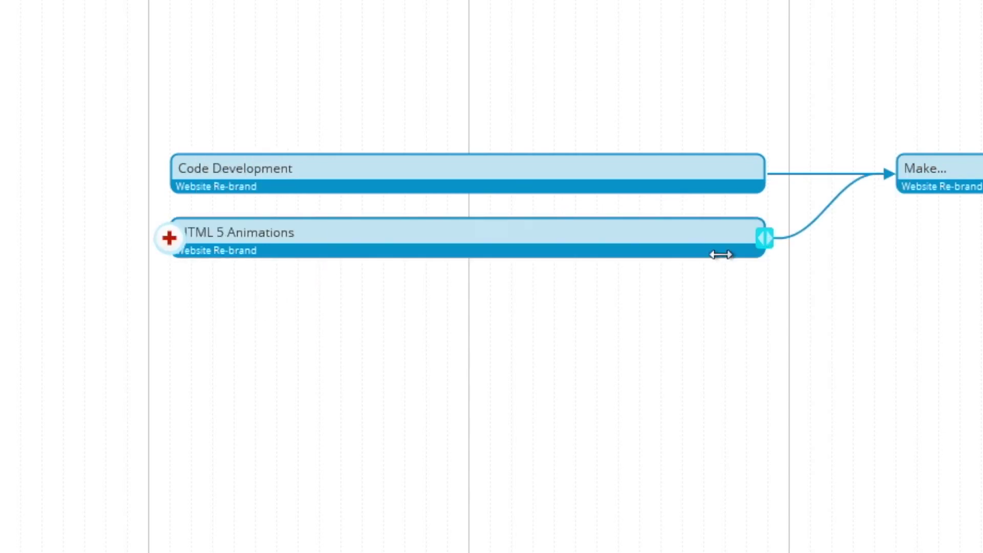
Add a 'Design Mockups' task before Code Development and a 'Bug Fixes' task feeding Make Live
click(219, 170)
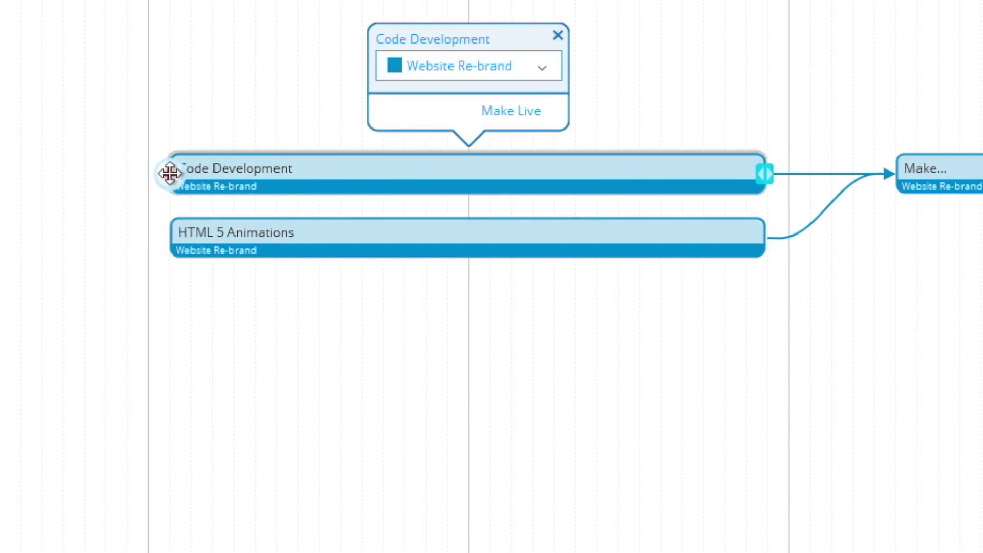
drag(169, 171, 207, 179)
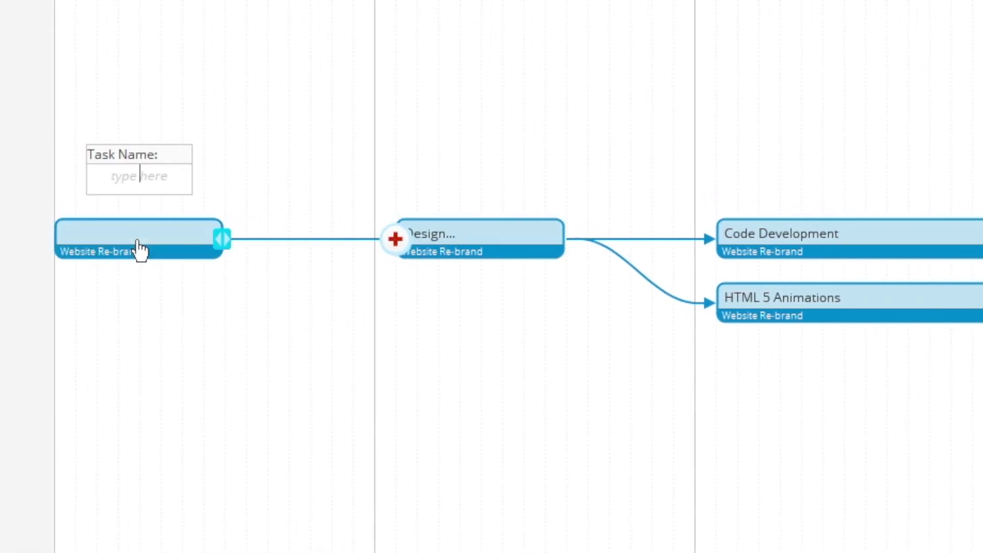
text(Design Mockups)
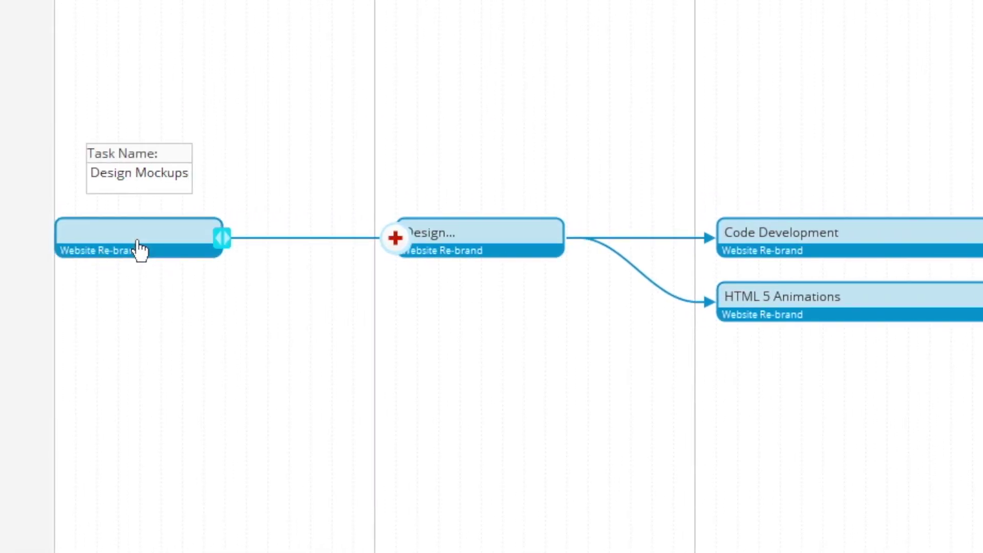
key(Return)
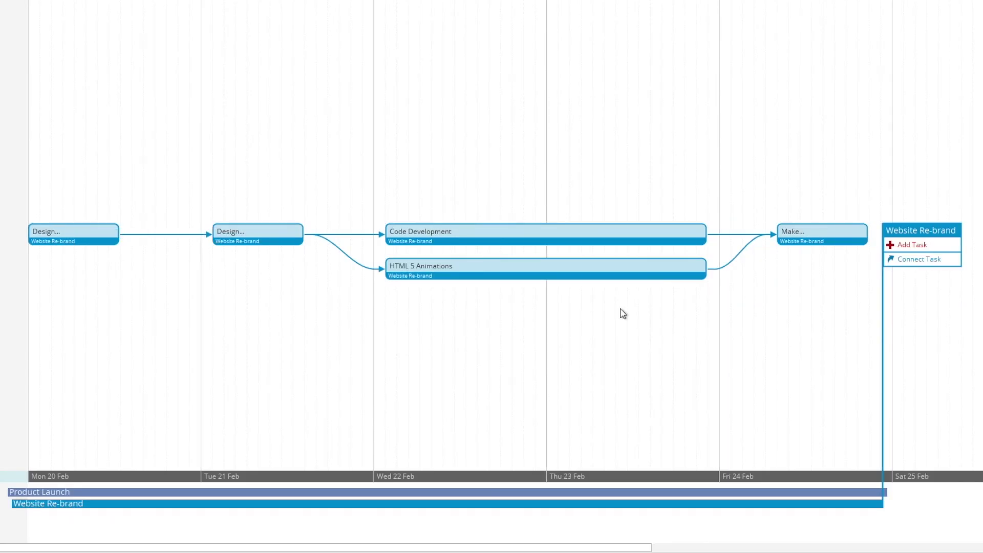
click(779, 235)
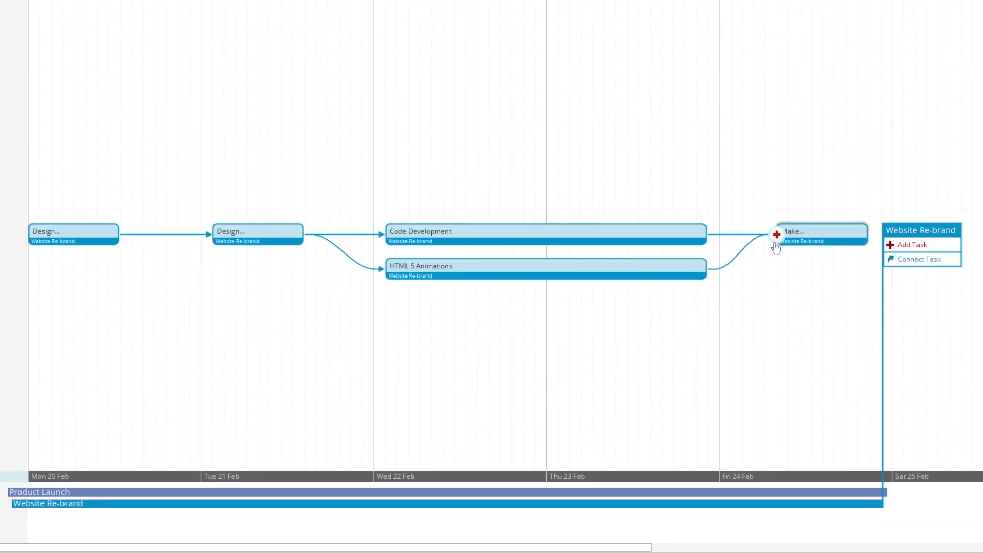
drag(777, 236, 668, 312)
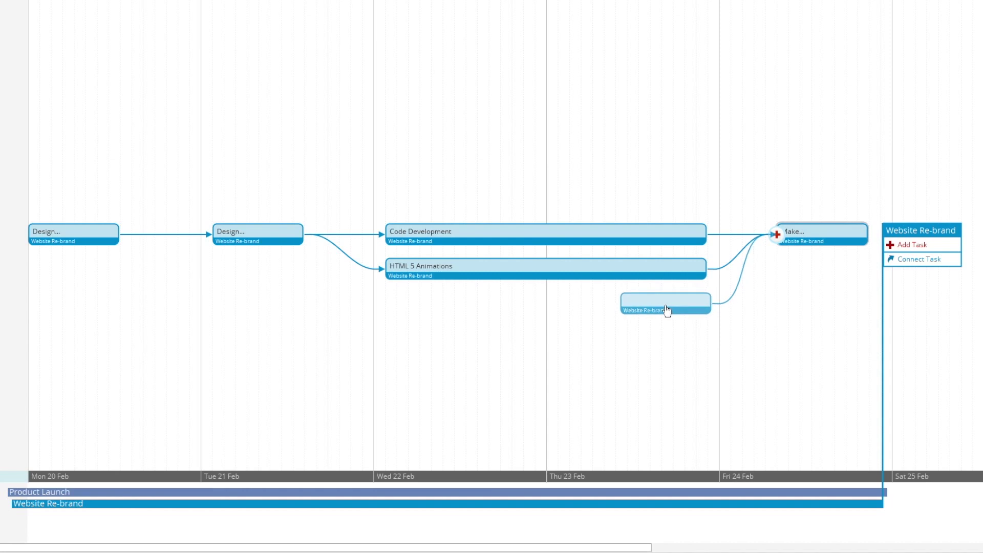
text(Bug Fix)
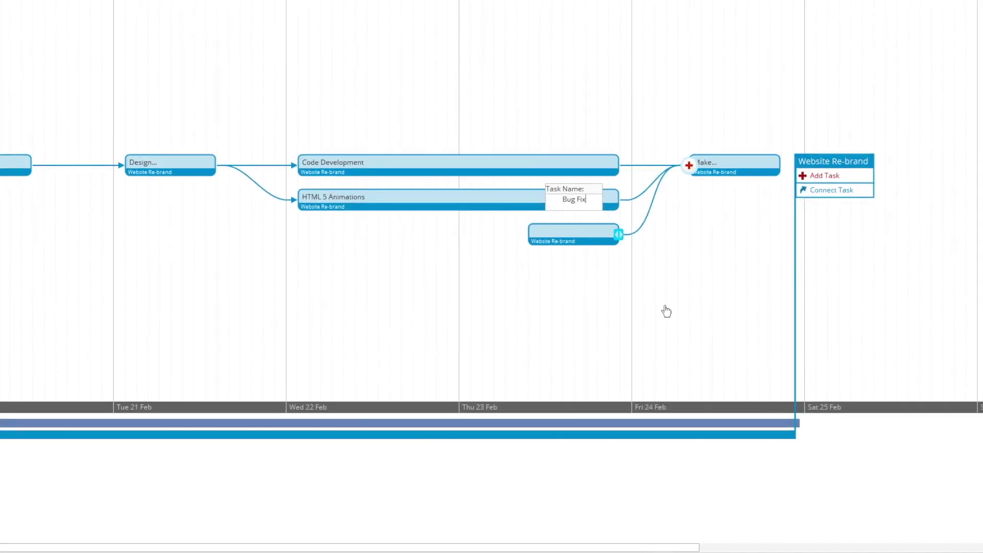
text(es)
key(Return)
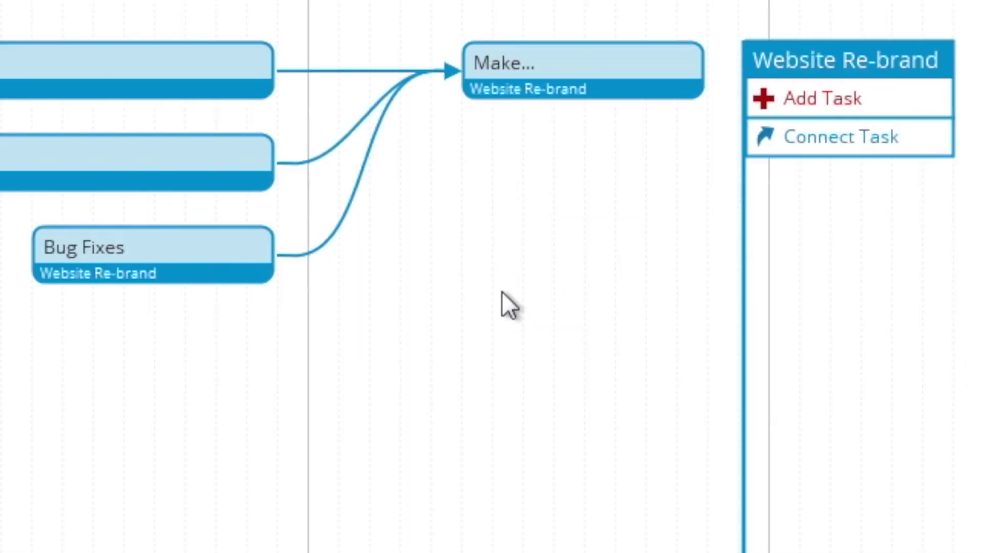
Insert a standalone task named 'Verify' and nudge it slightly higher
click(704, 248)
click(704, 239)
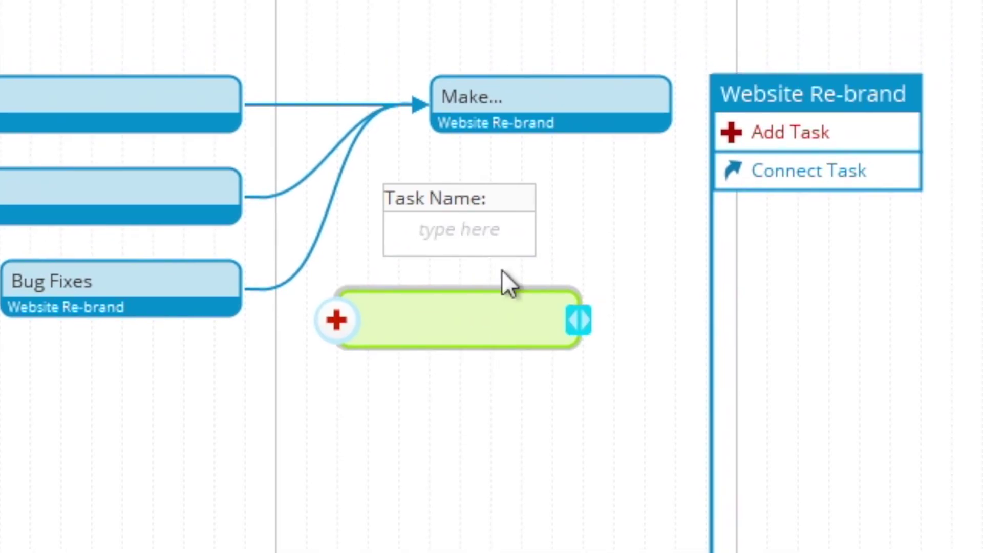
text(Verify)
key(Return)
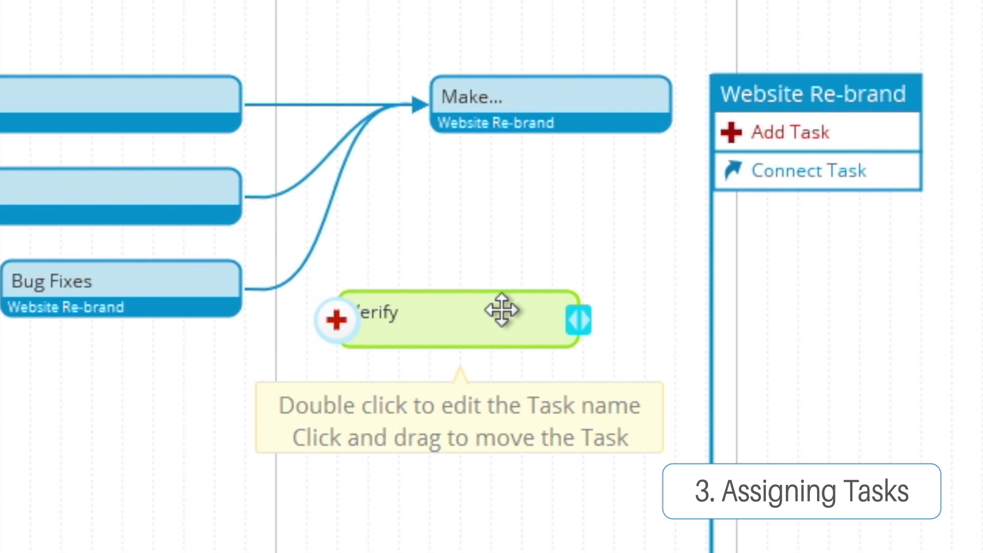
drag(503, 307, 501, 285)
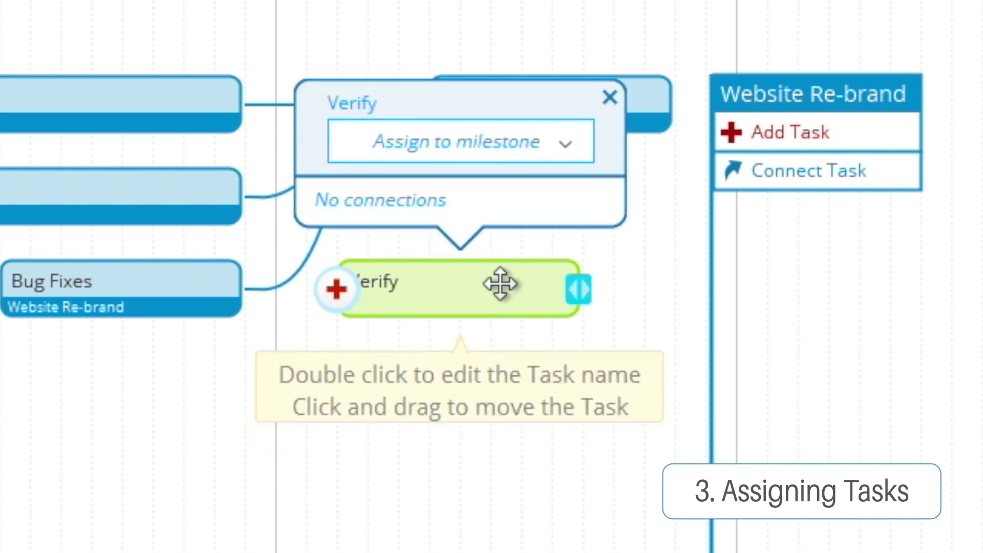
Assign Verify to the Website Re-brand milestone and connect it into that milestone
click(480, 145)
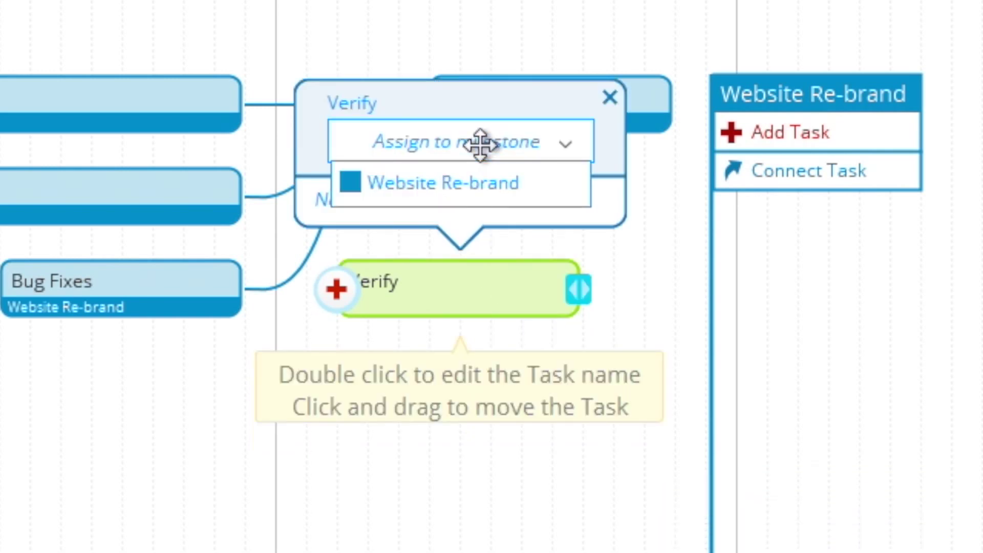
click(479, 176)
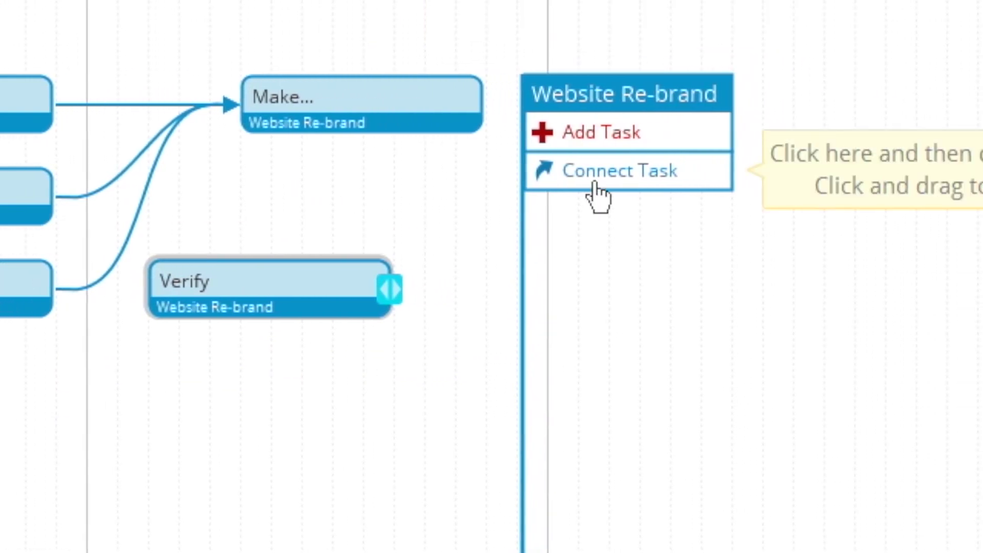
click(598, 196)
click(351, 277)
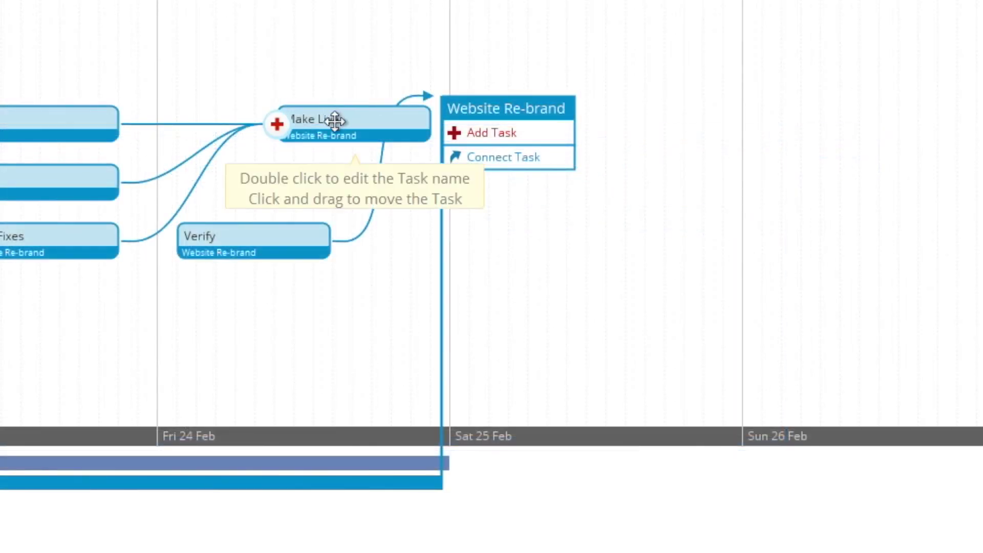
Reposition the Make Live task later on the timeline, toward Mon 27 Feb
click(334, 120)
drag(343, 119, 680, 125)
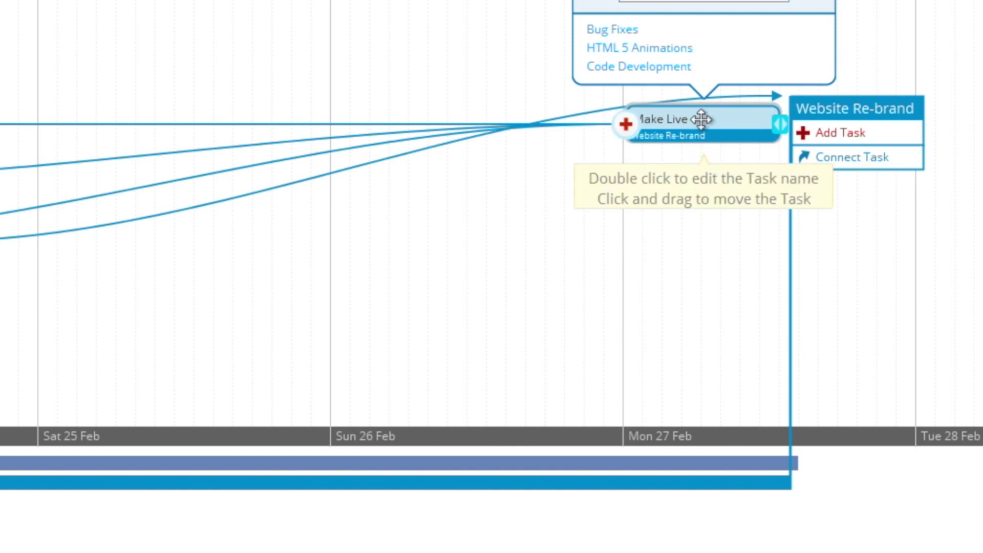
drag(701, 121, 557, 117)
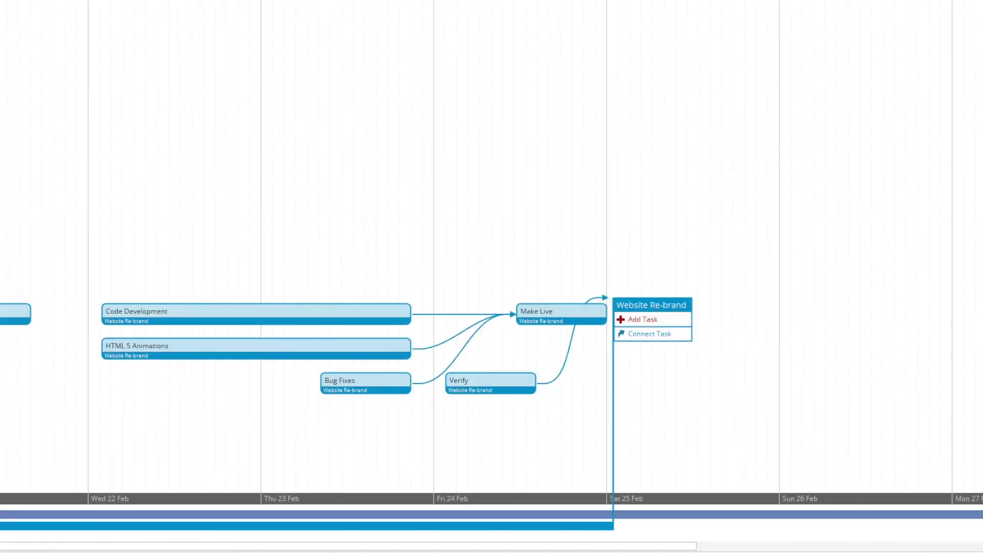
Pan to the Launch Emails tasks and bring up the Milestone/Task/Swimlane insert menu
click(16, 198)
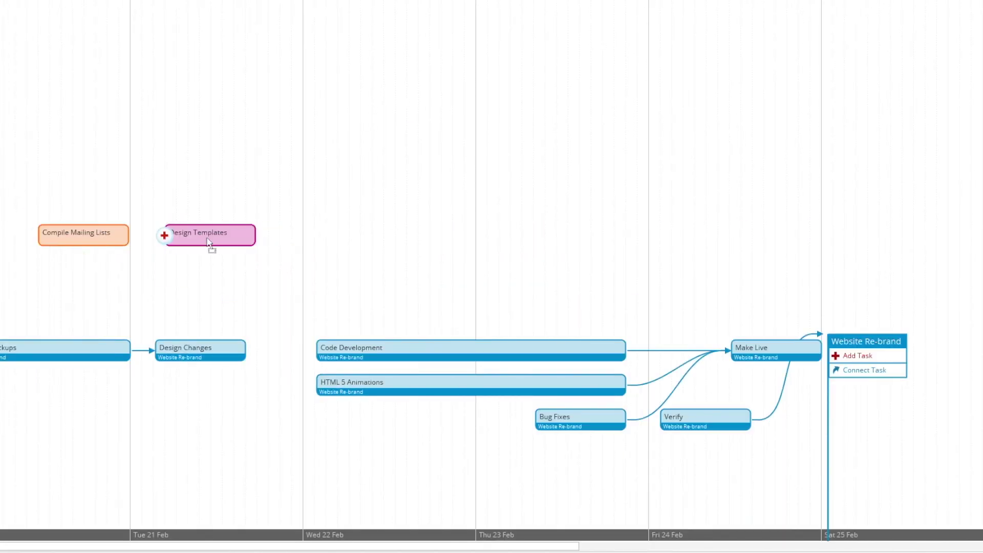
click(451, 234)
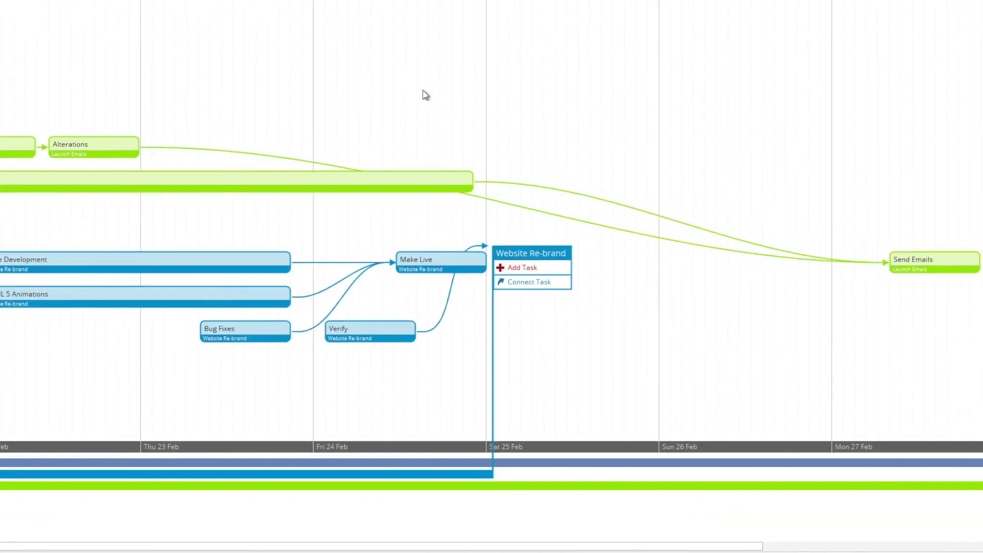
Add a 'Banner Designs' task, switch its milestone from Launch Emails to Website Re-brand, place it below Design Mockups
click(135, 60)
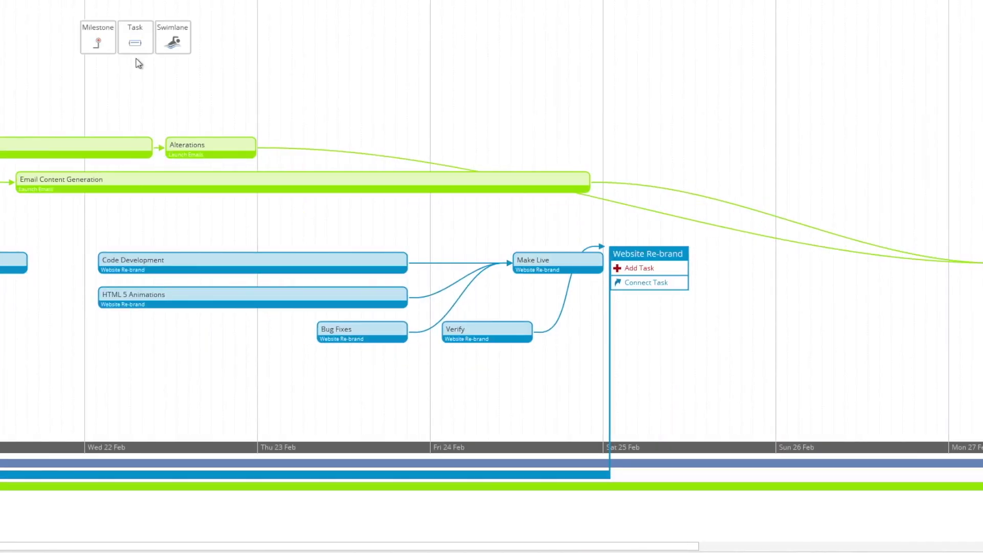
click(135, 42)
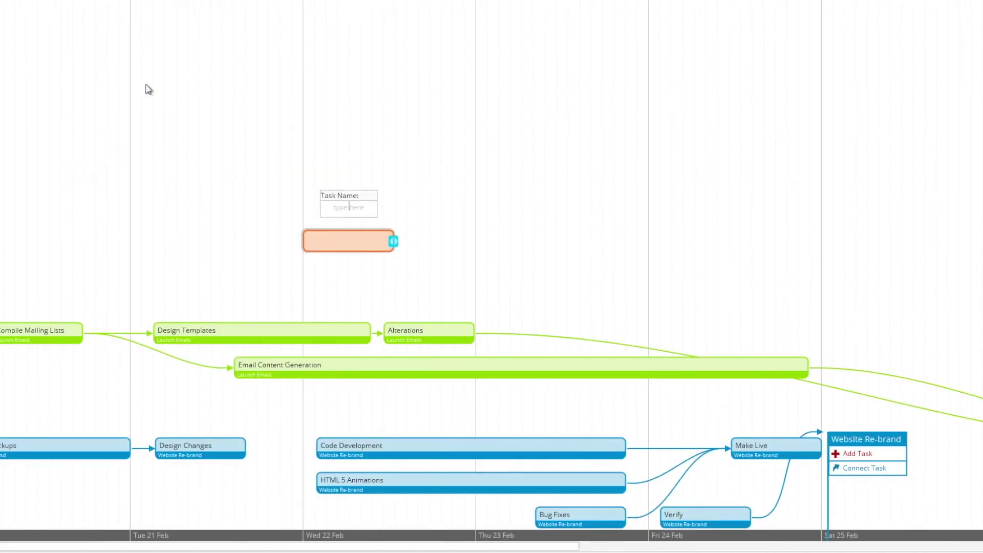
text(Banner Designs)
click(345, 240)
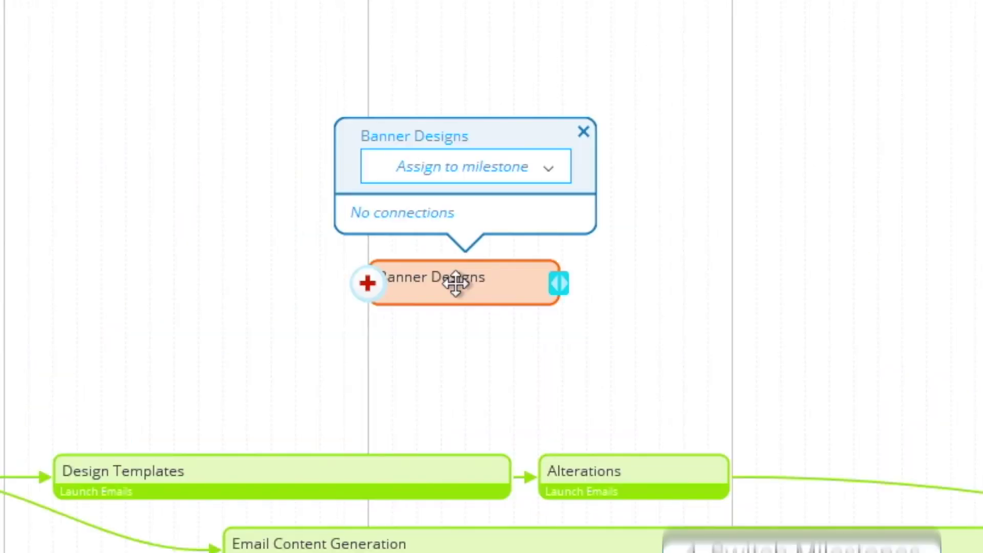
click(349, 186)
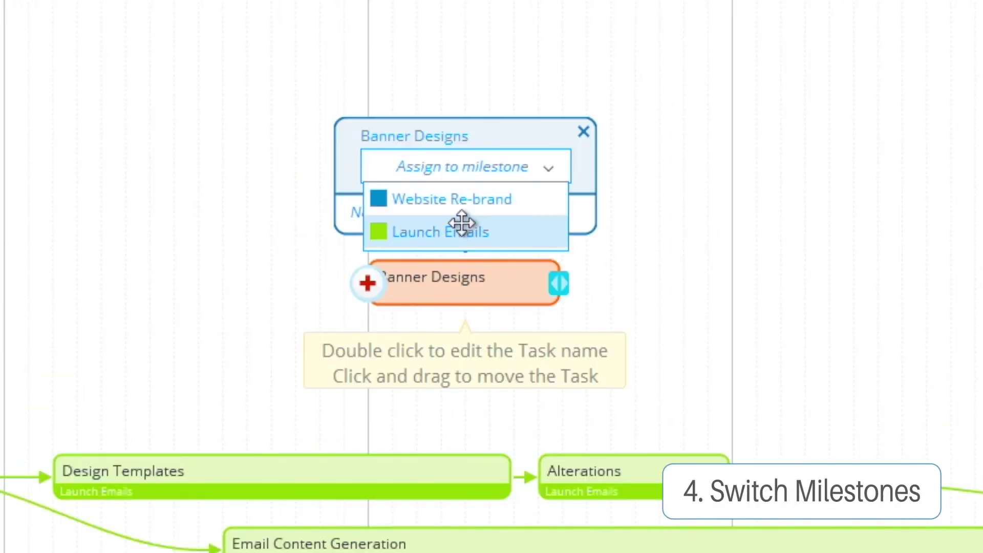
click(462, 223)
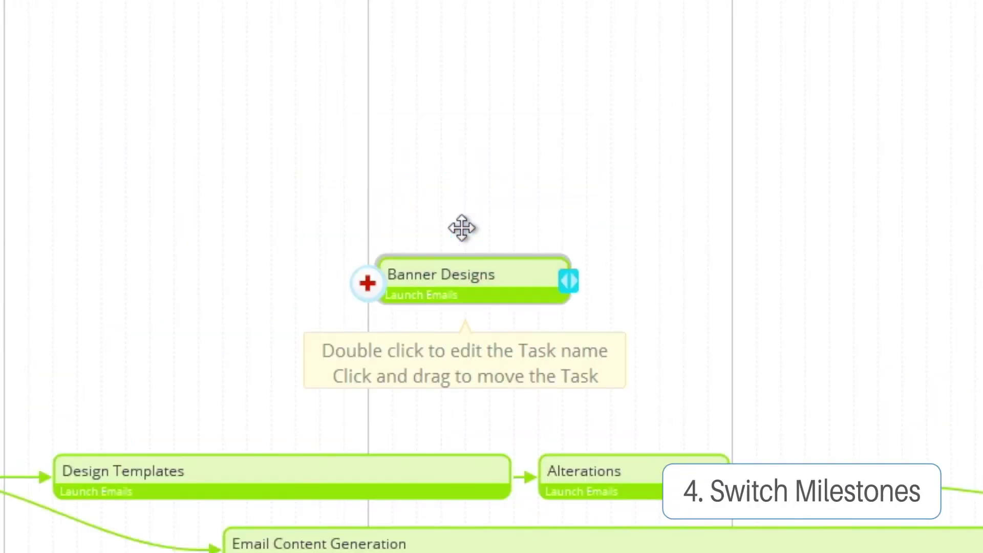
click(478, 277)
click(476, 160)
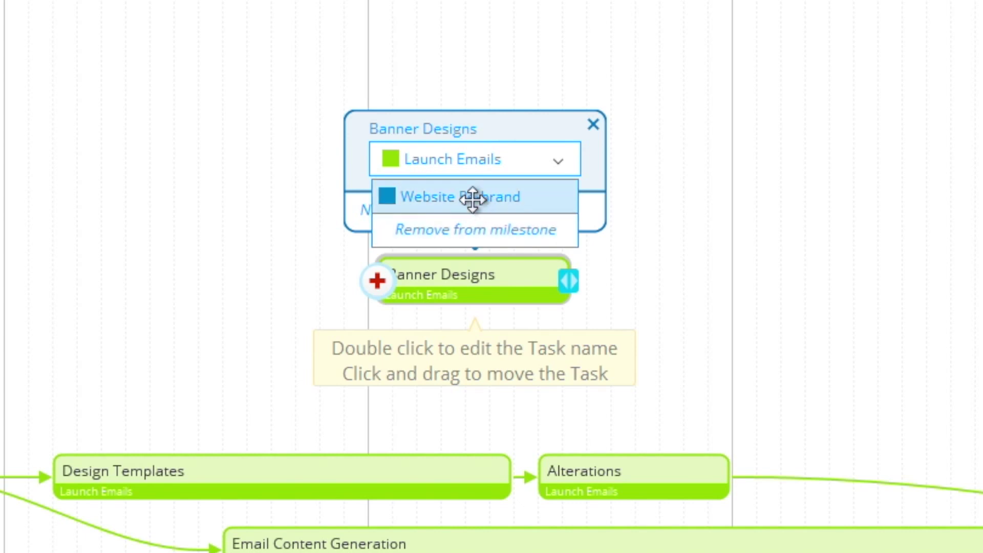
click(473, 200)
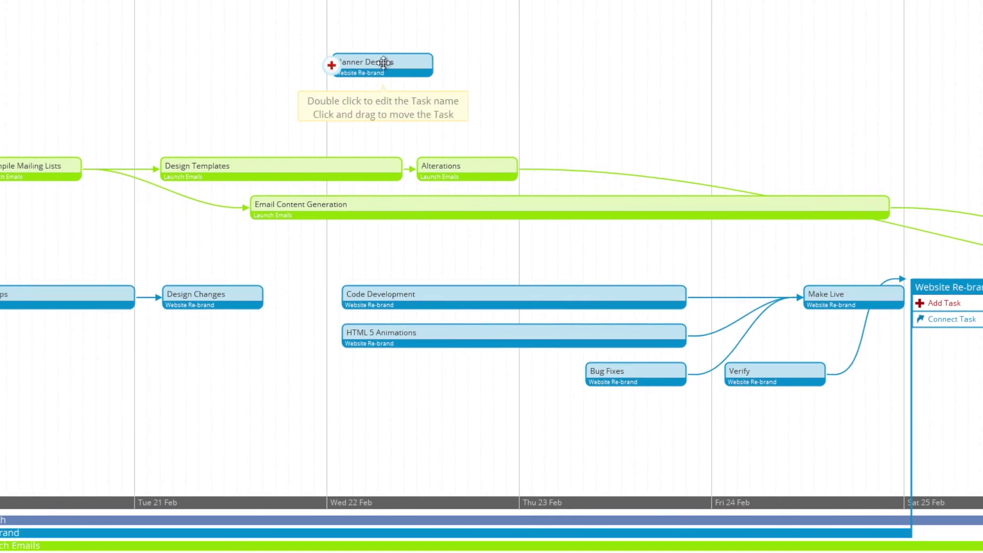
drag(390, 63, 97, 335)
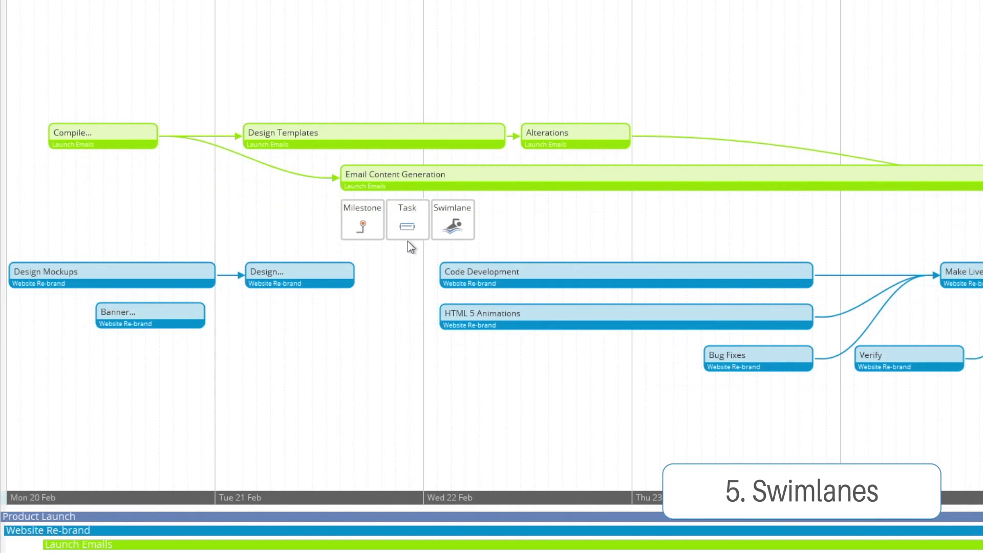
Insert swimlanes 'Creative Media' around the Website Re-brand tasks and 'Marketing' around the Launch Emails tasks
click(450, 231)
text(Creative Media)
key(Return)
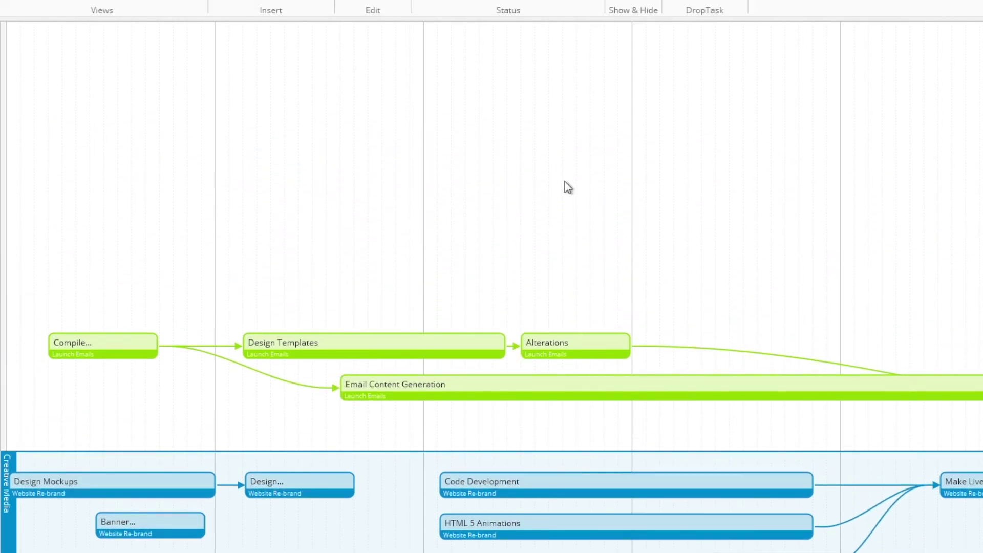
click(567, 186)
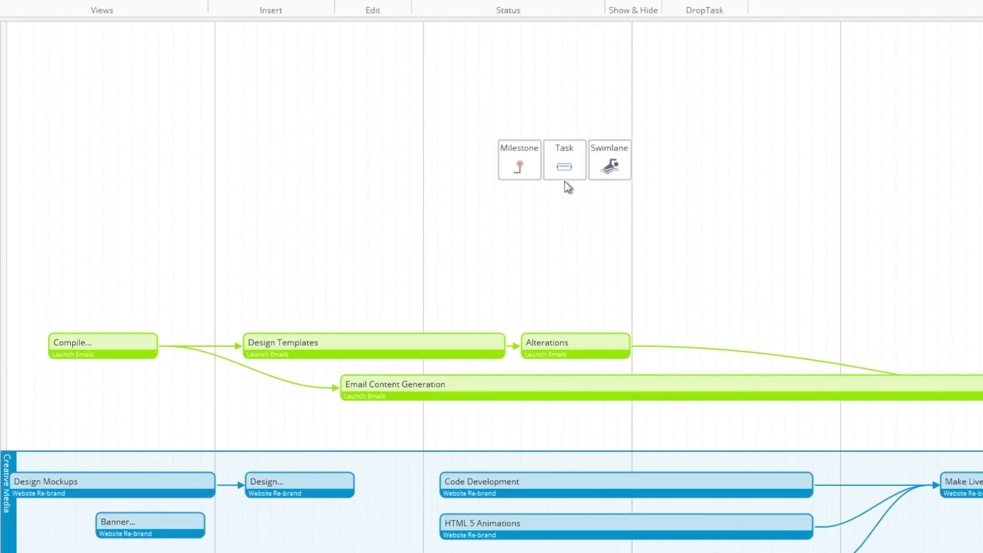
click(605, 171)
text(Marketing)
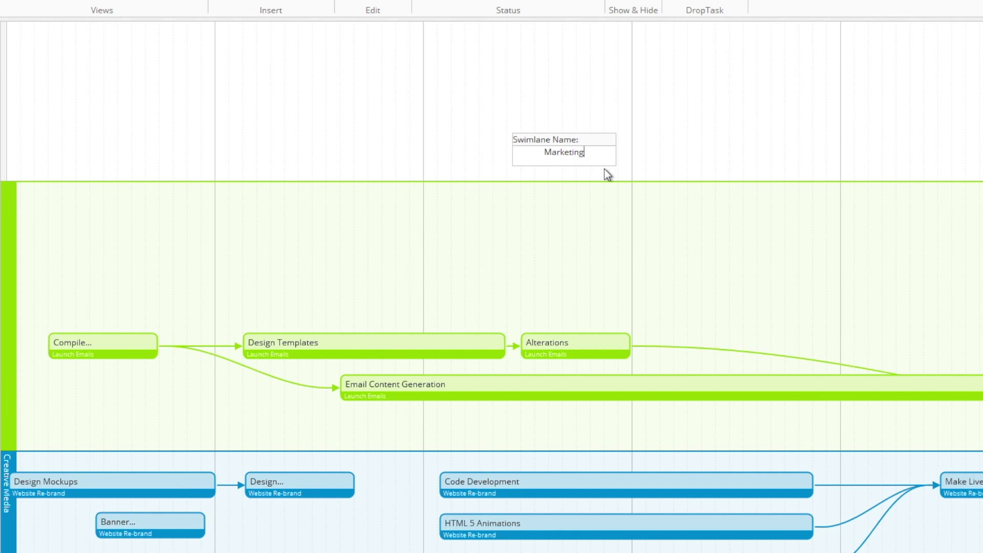
key(Return)
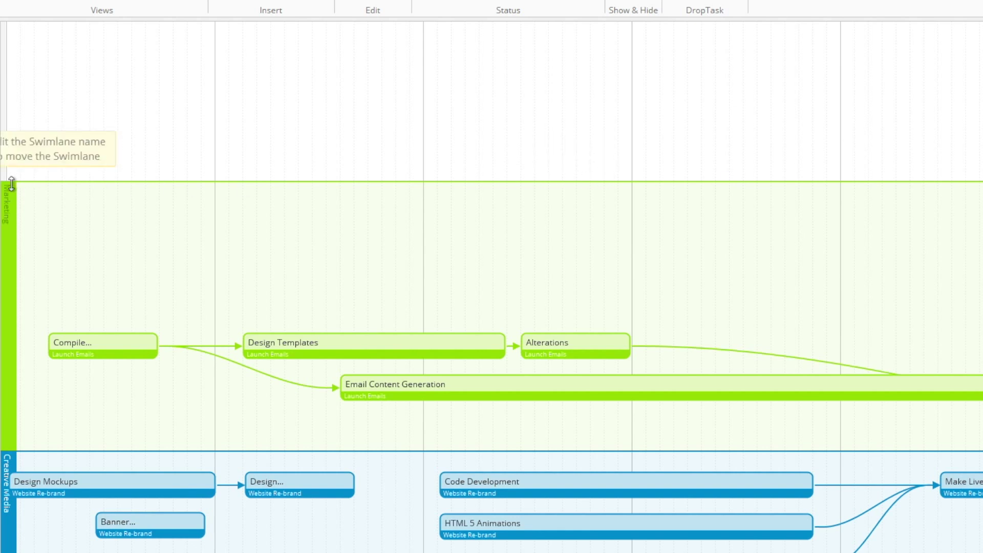
Shrink the Marketing lane to fit its tasks and raise Creative Media's top edge
drag(8, 192, 10, 314)
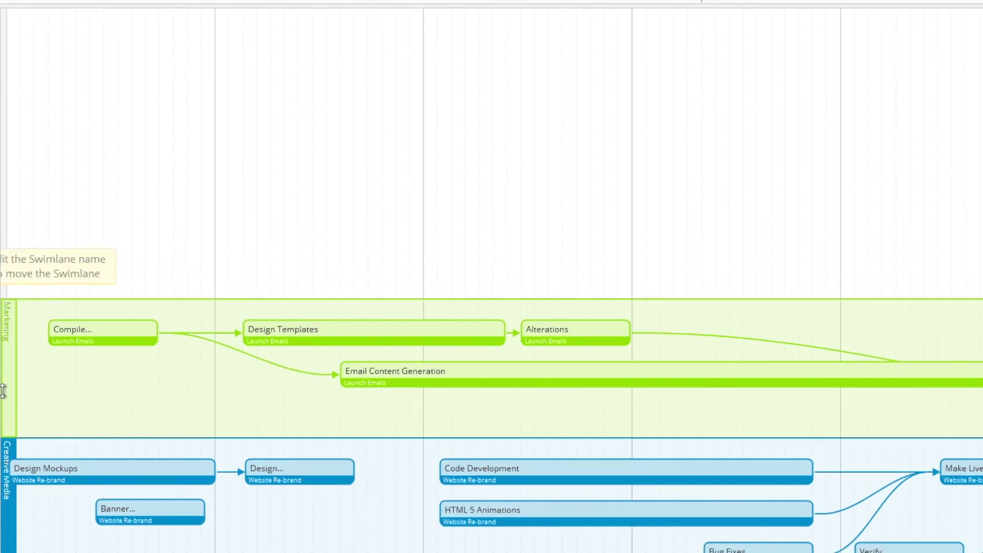
scroll(9, 307, down, 4)
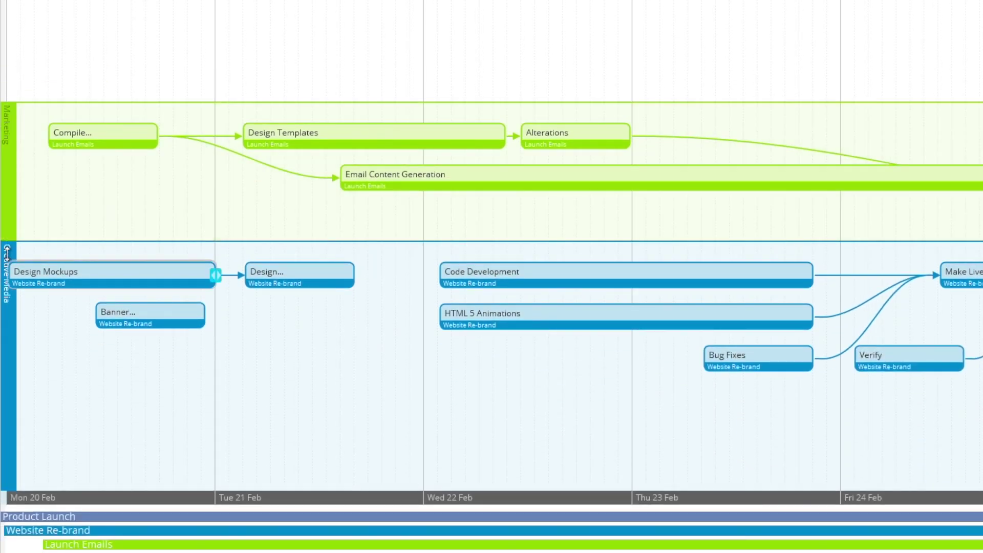
mouse_move(7, 250)
mouse_down()
mouse_move(15, 19)
mouse_move(6, 8)
mouse_move(6, 245)
mouse_up()
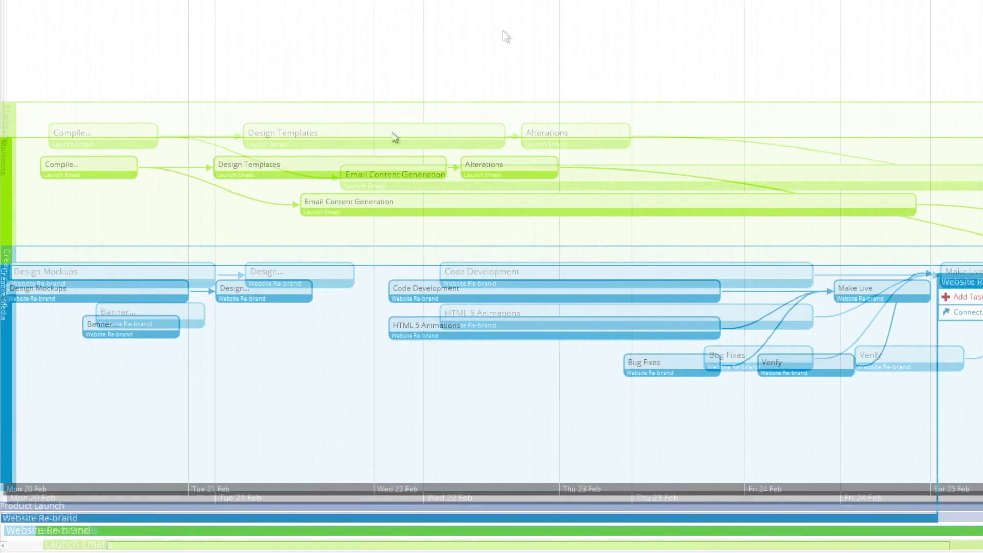
Drop Design Templates into Creative Media, lift Email Content Generation a row, and place the time scale line
drag(205, 164, 200, 375)
drag(628, 195, 630, 147)
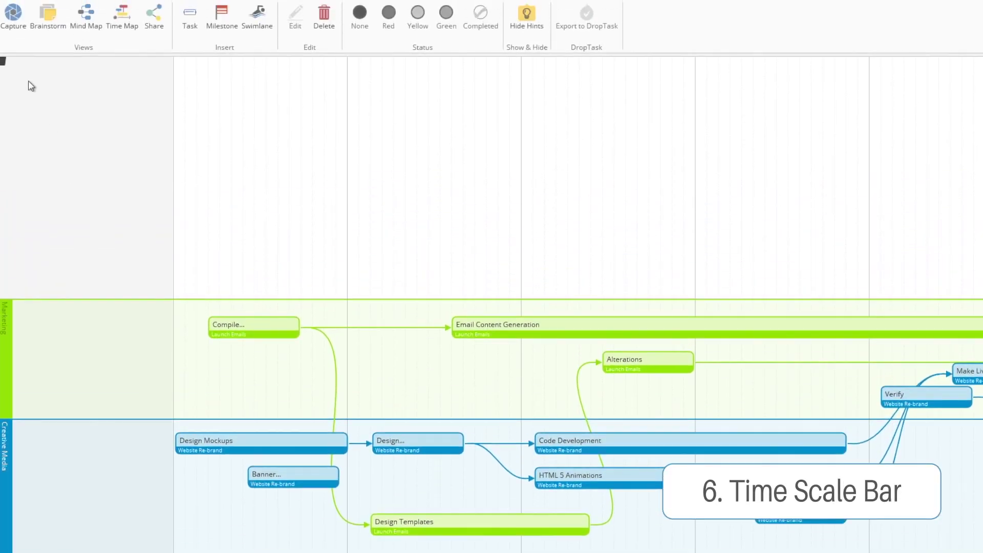
drag(2, 64, 141, 142)
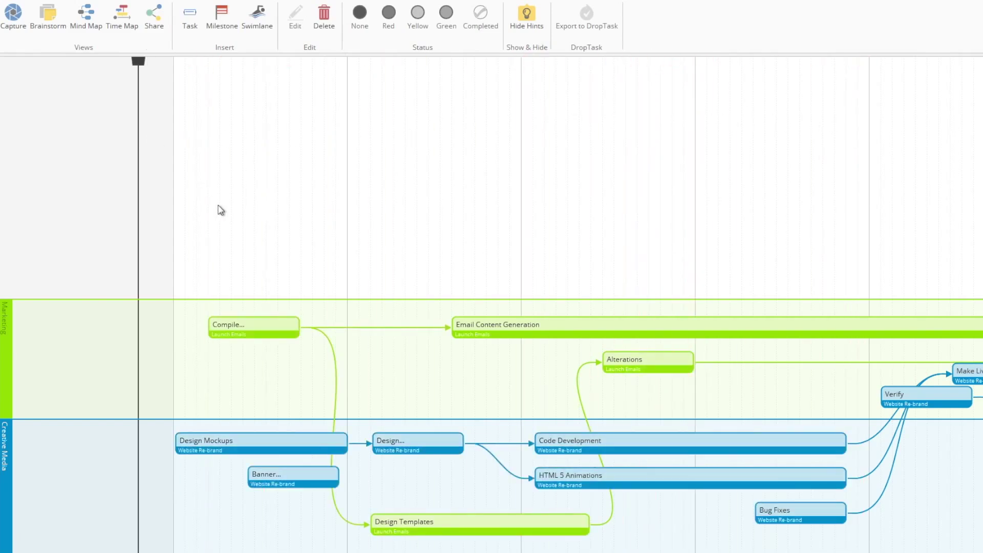
Apply green and completed statuses to Compile Mailing Lists, Design Mockups, Banner Designs and Design Changes
click(255, 323)
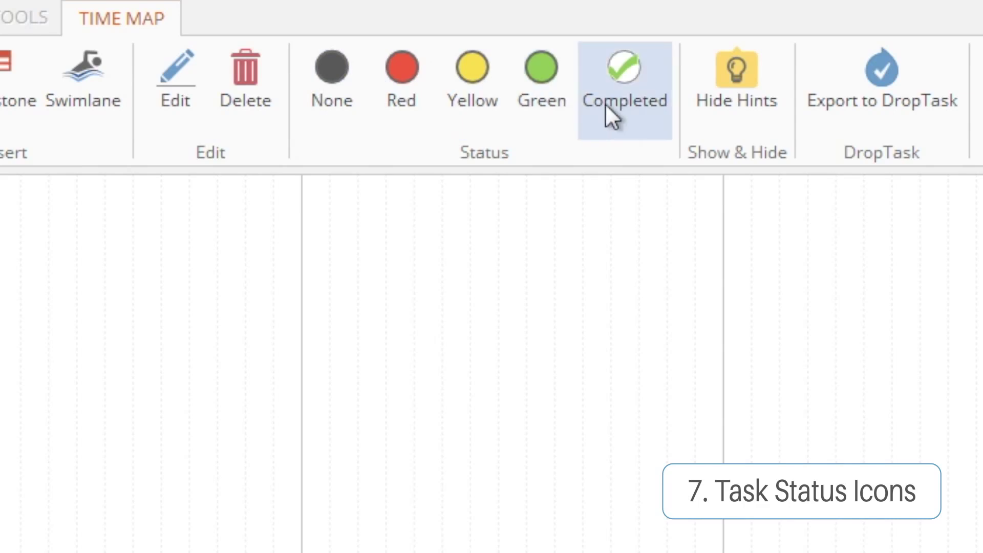
click(561, 105)
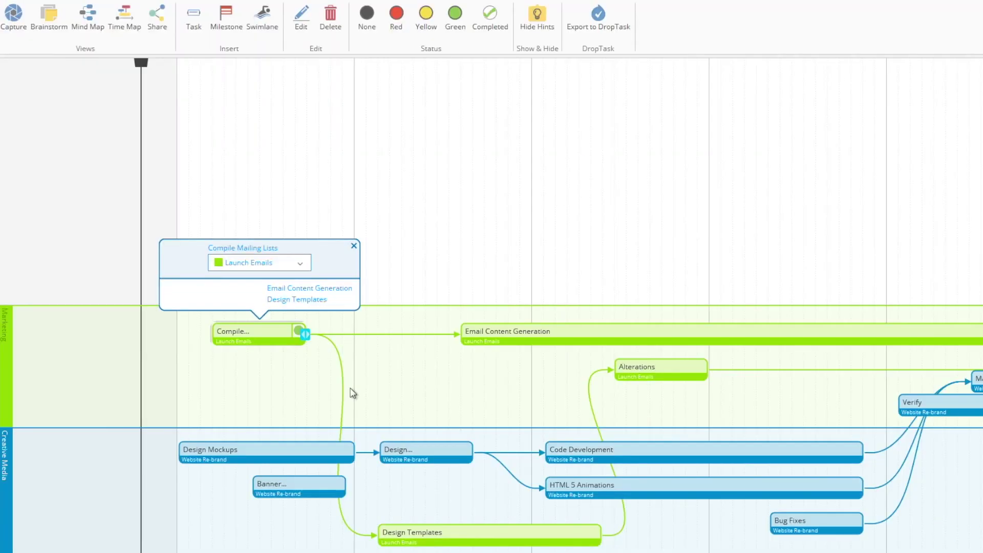
click(303, 449)
click(261, 486)
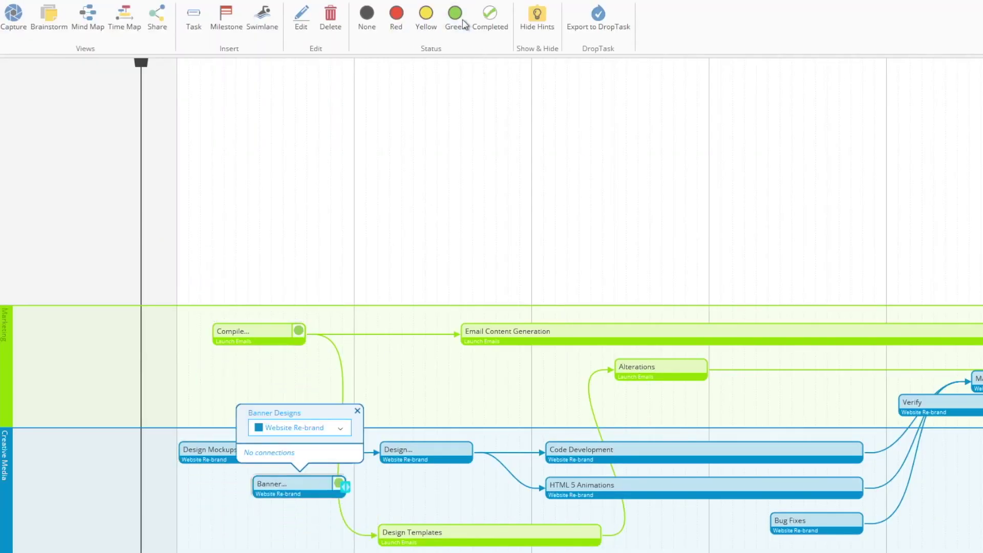
click(450, 453)
click(489, 17)
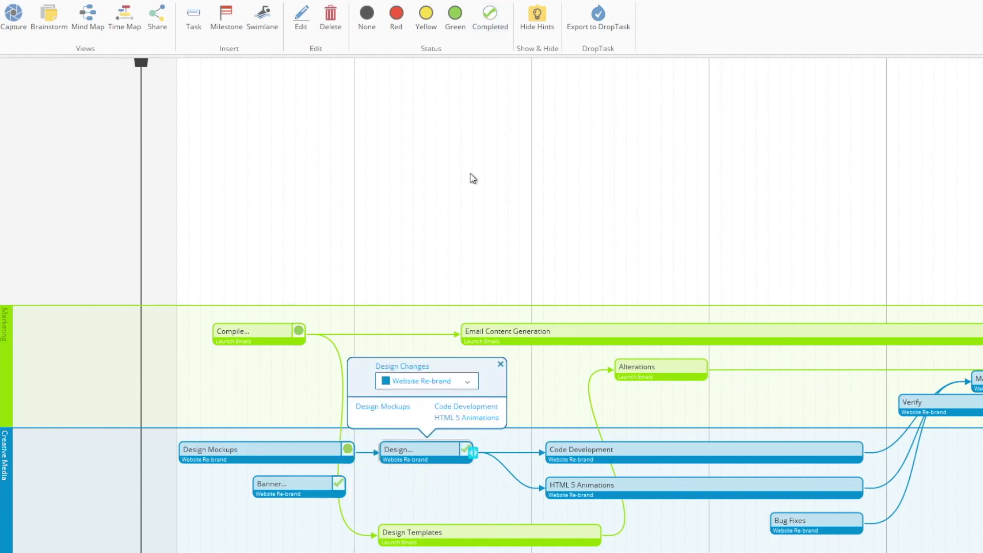
Mark Design Templates red and Alterations yellow, then advance the time line so earlier tasks grey out
click(455, 532)
click(403, 30)
click(645, 367)
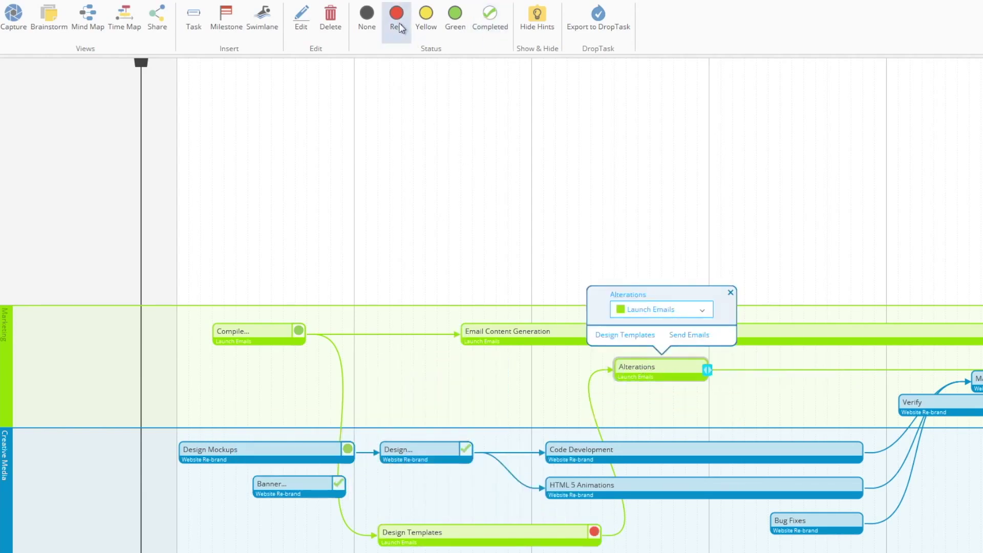
click(426, 15)
click(378, 117)
mouse_move(169, 69)
mouse_down()
mouse_move(423, 92)
mouse_move(435, 105)
mouse_up()
In Email Content Generation's Task Information, raise progress to 45% and set status to yellow
click(637, 333)
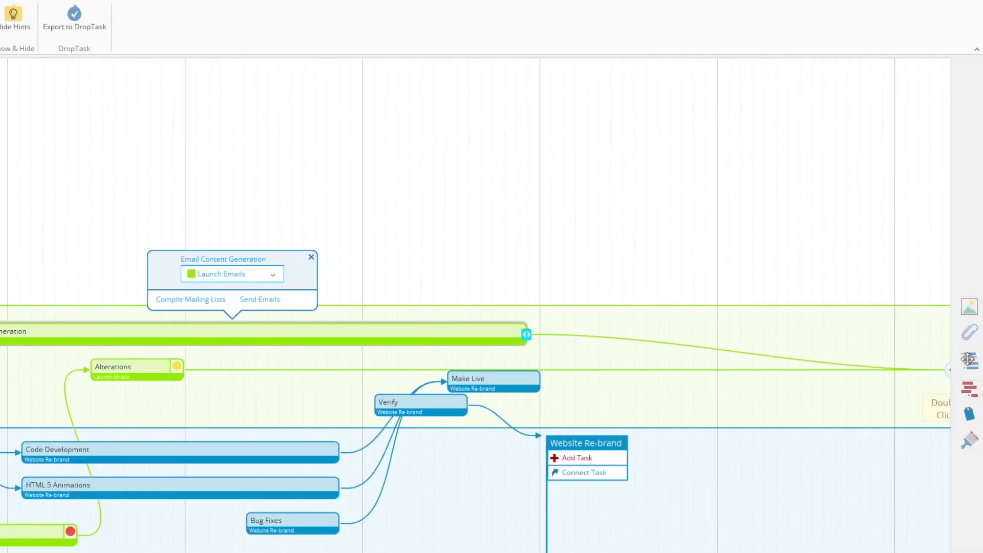
click(968, 392)
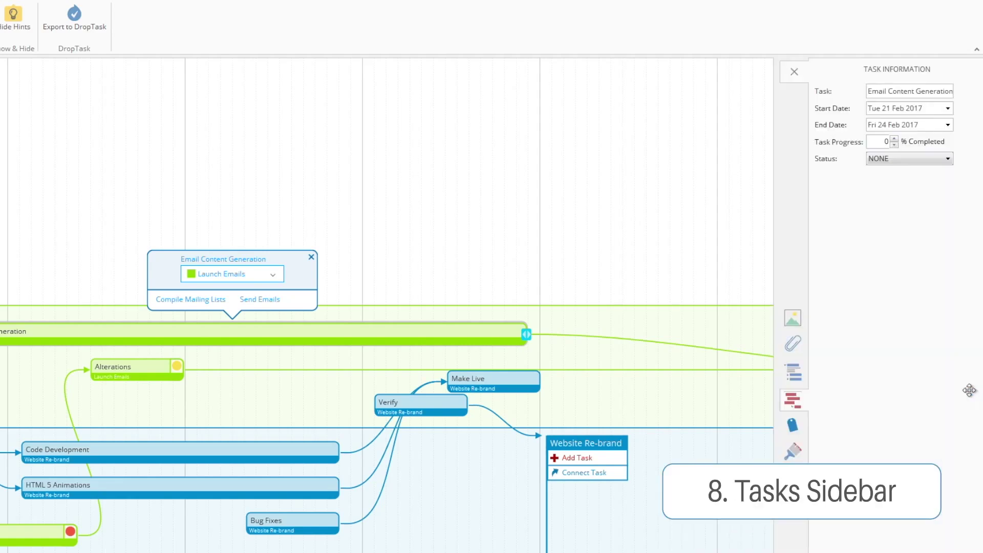
click(894, 140)
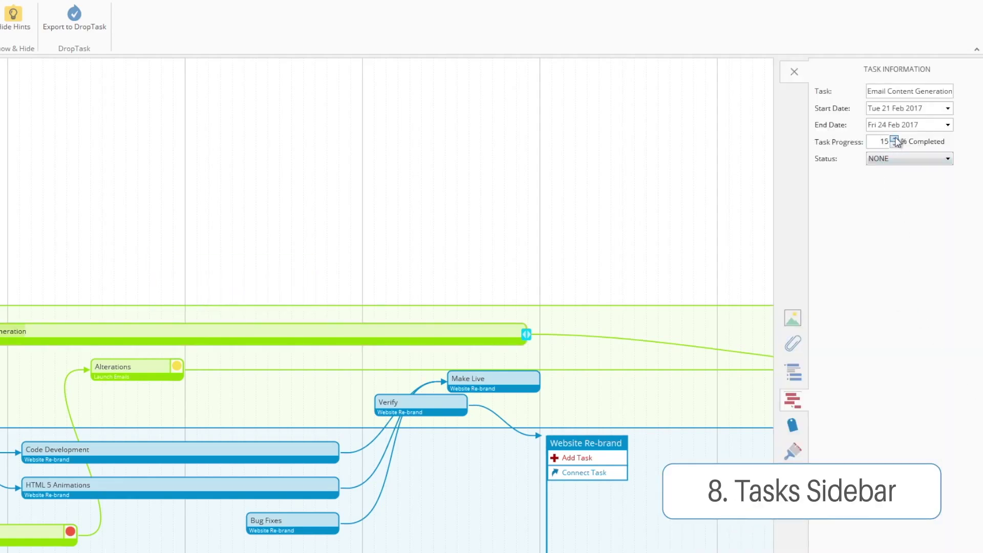
click(895, 137)
click(895, 136)
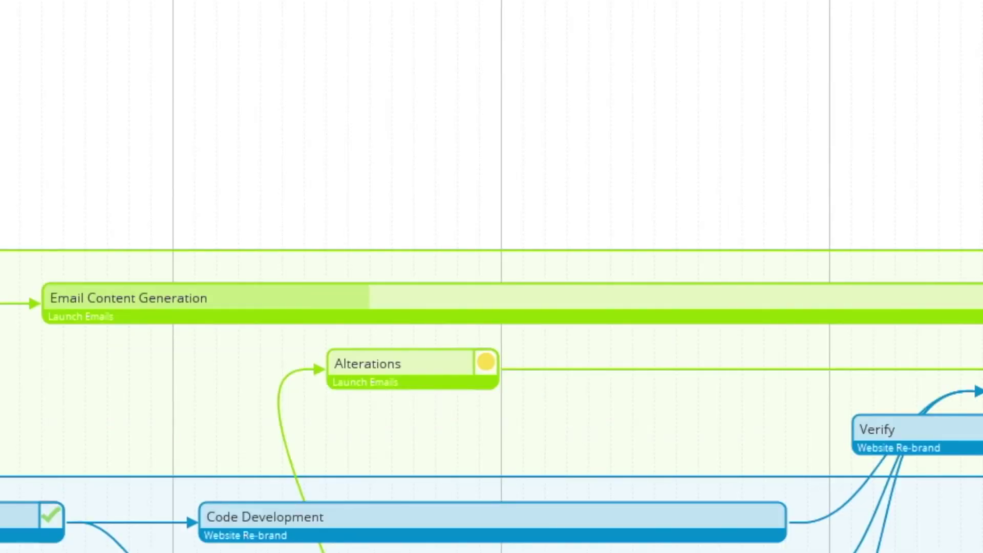
click(895, 136)
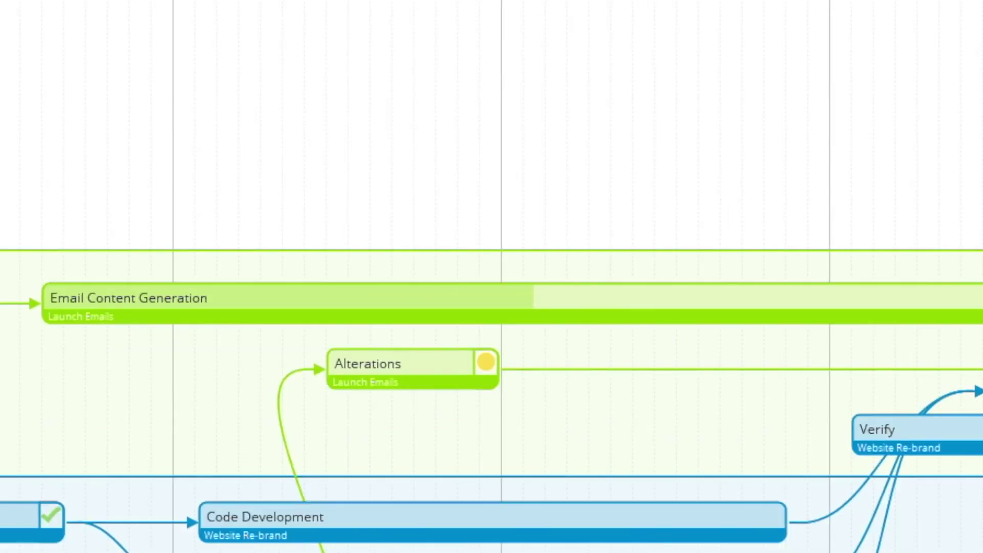
click(905, 158)
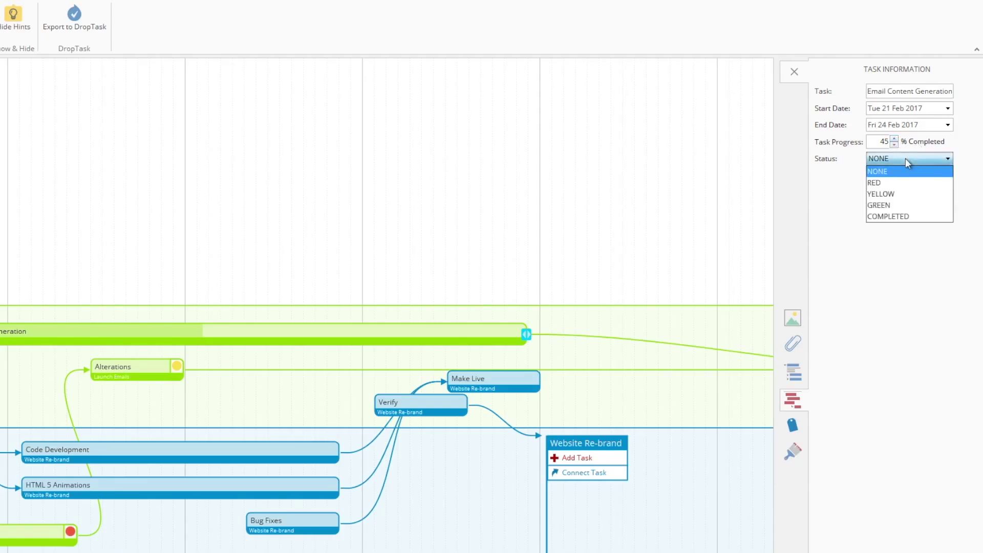
click(899, 194)
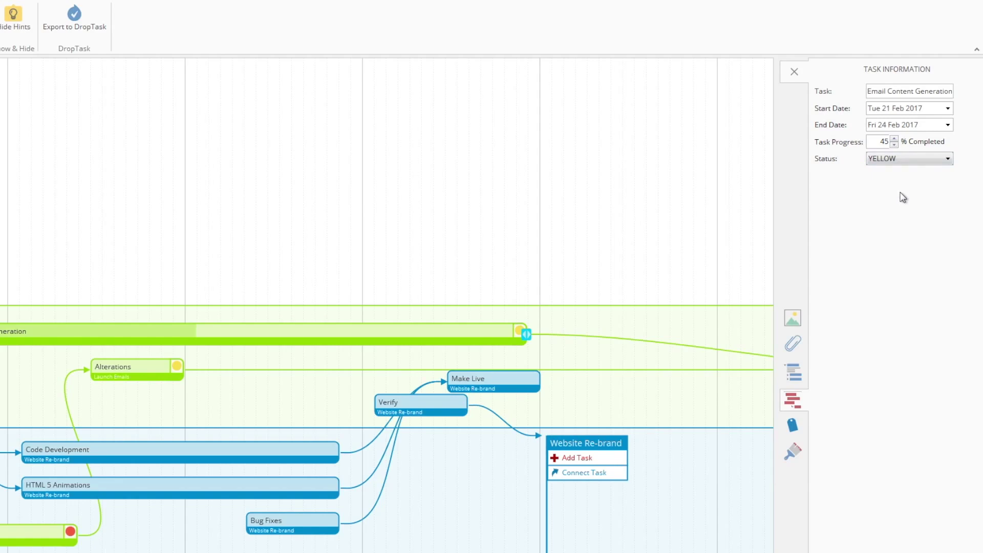
Try end dates 22 and 23 Feb, settle on Fri 24 Feb 2017, and close the panel
click(948, 125)
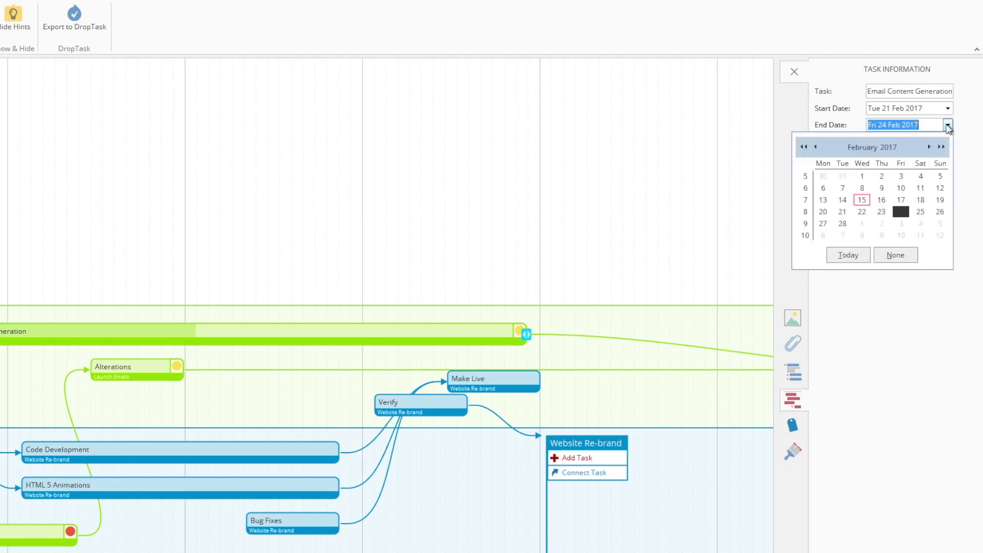
click(858, 213)
click(948, 125)
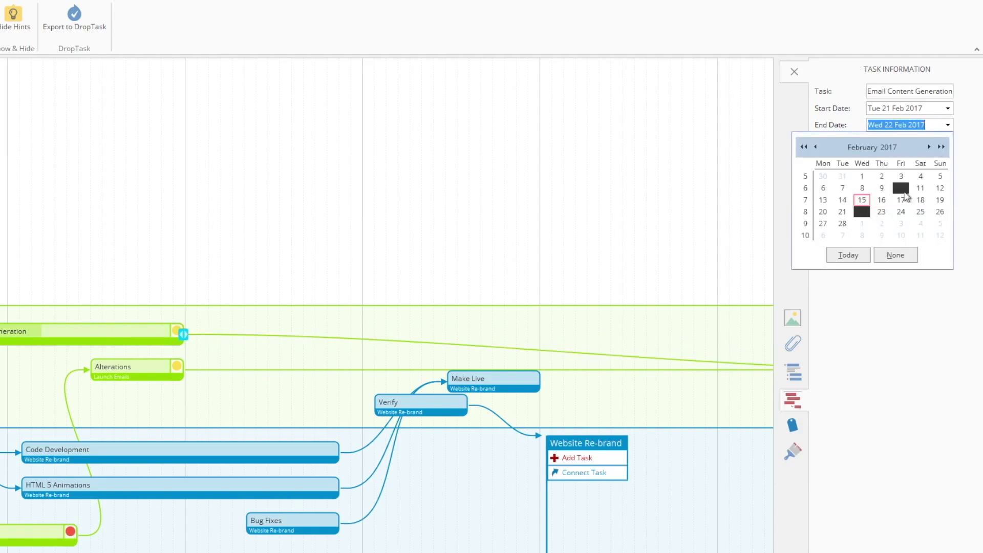
click(896, 212)
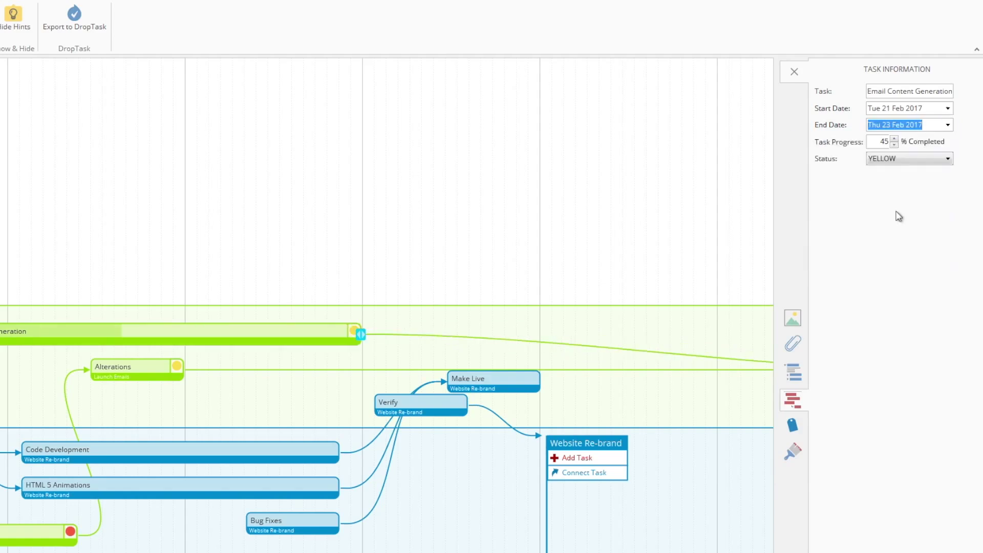
click(948, 125)
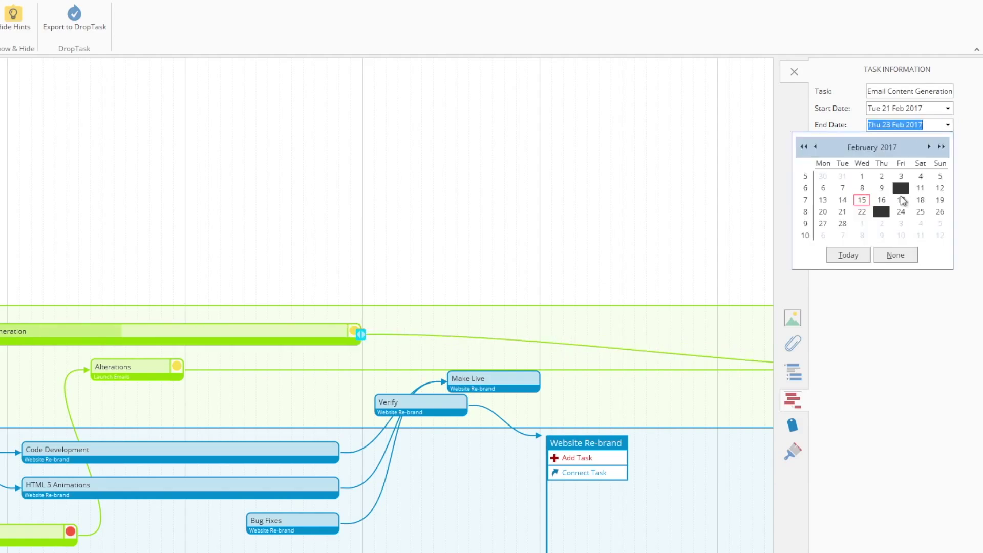
click(900, 212)
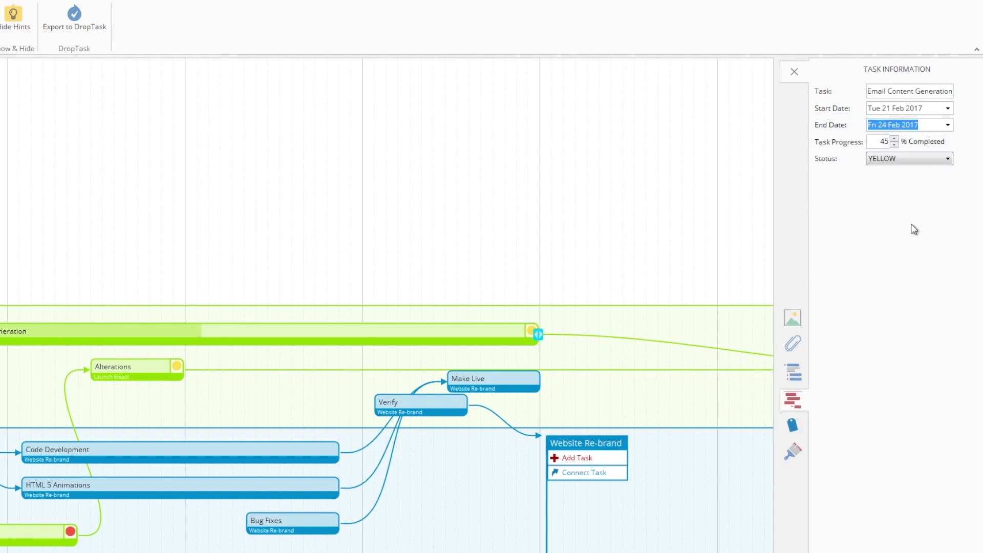
click(793, 403)
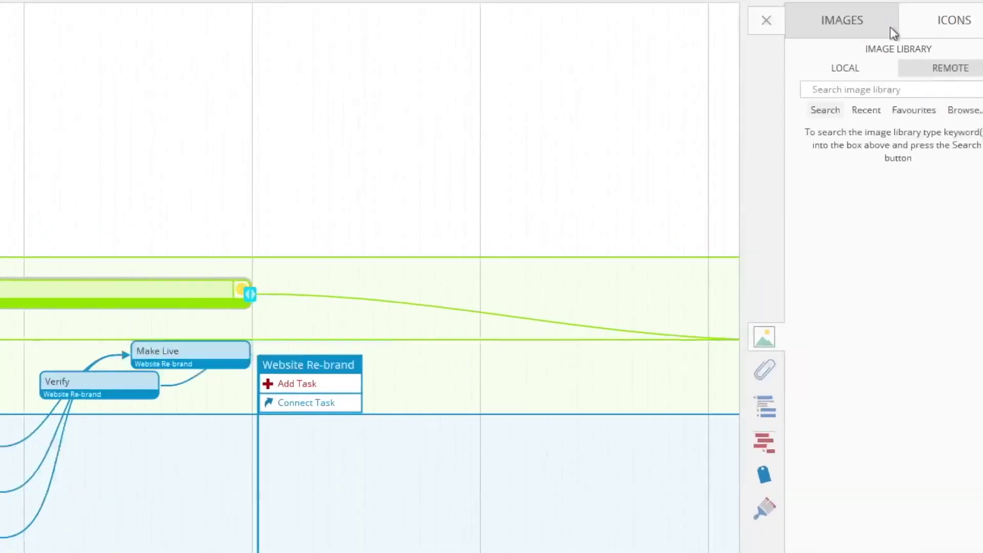
Search the image library for 'letter' and add the envelope image to Email Content Generation
click(924, 31)
click(863, 28)
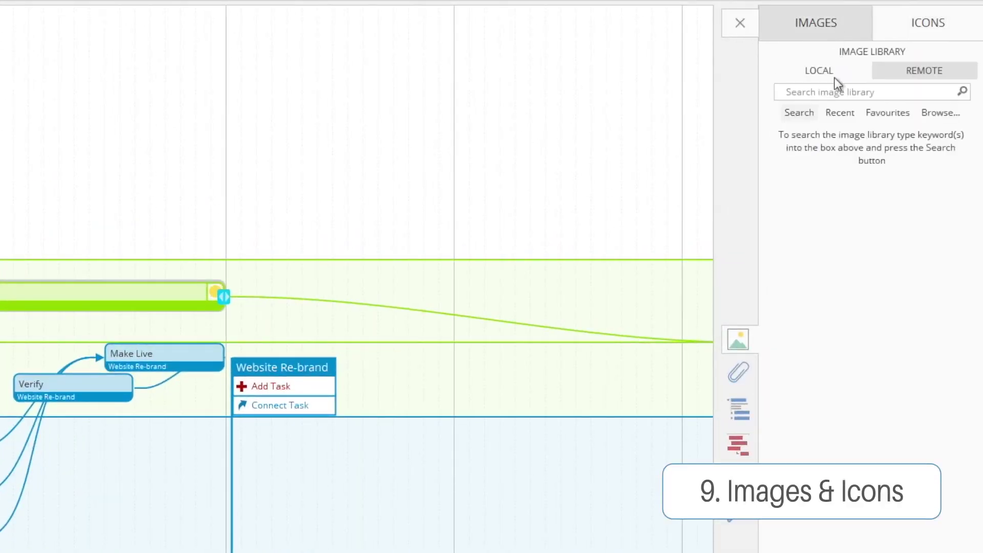
click(833, 90)
text(letter)
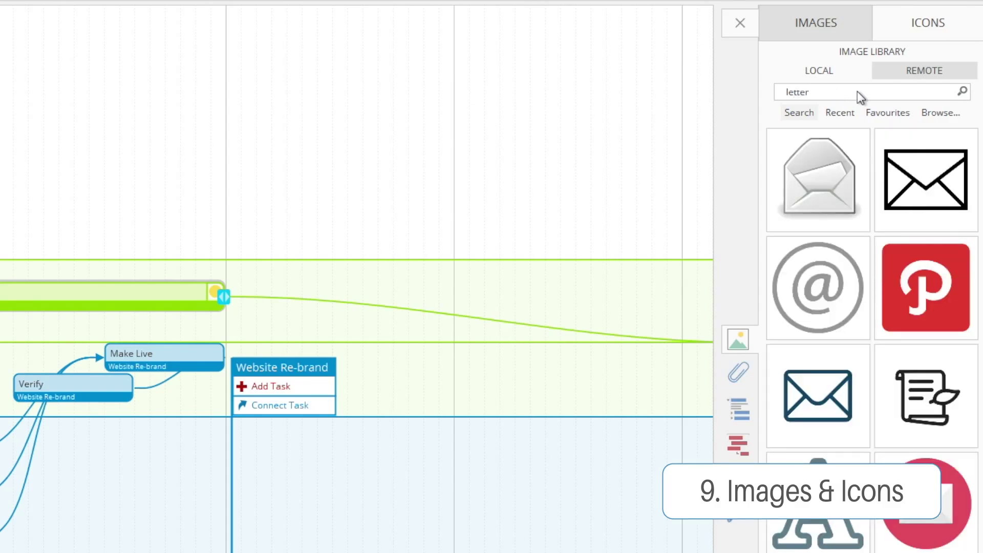
click(818, 174)
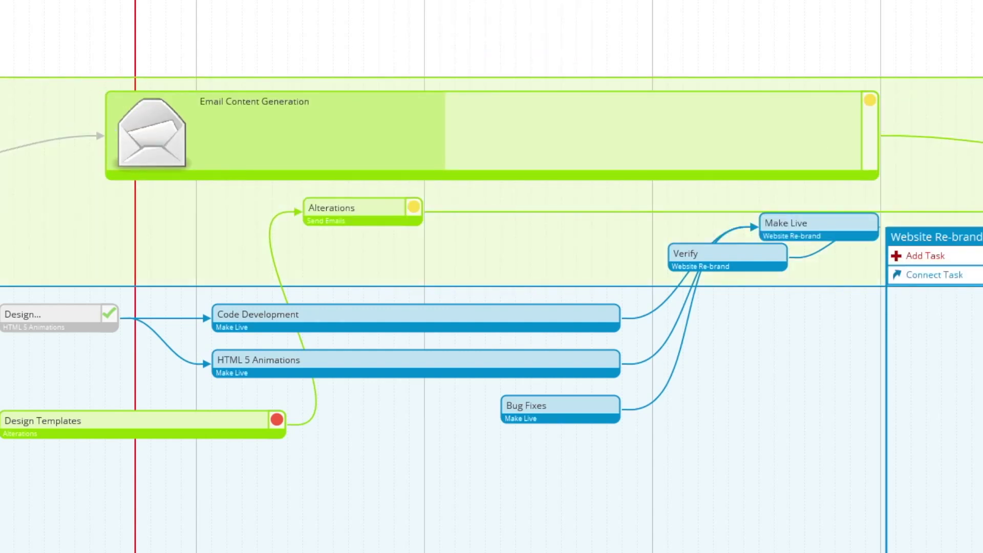
Give the Verify task the green tick image from a 'tick' search and widen its box
click(702, 253)
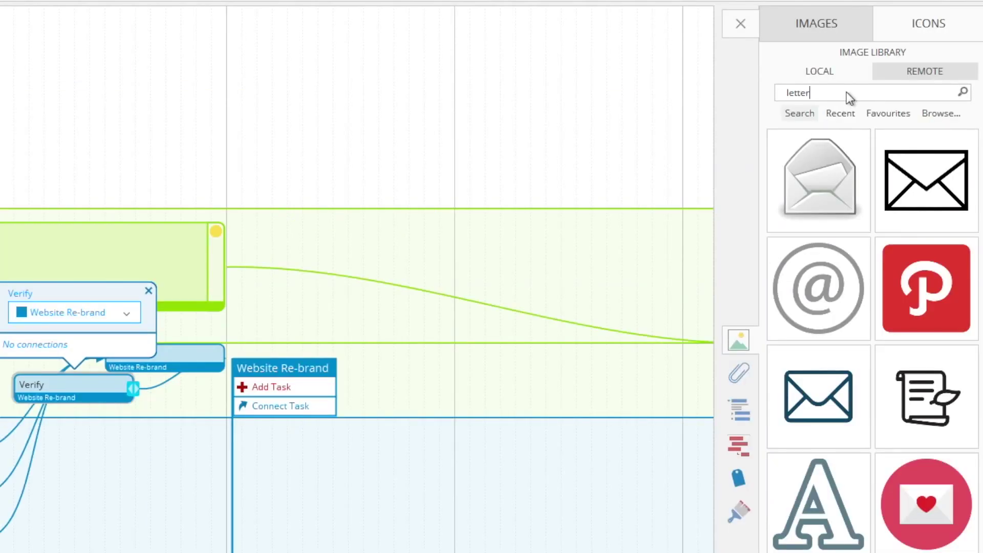
drag(846, 91, 767, 91)
text(tick)
key(Return)
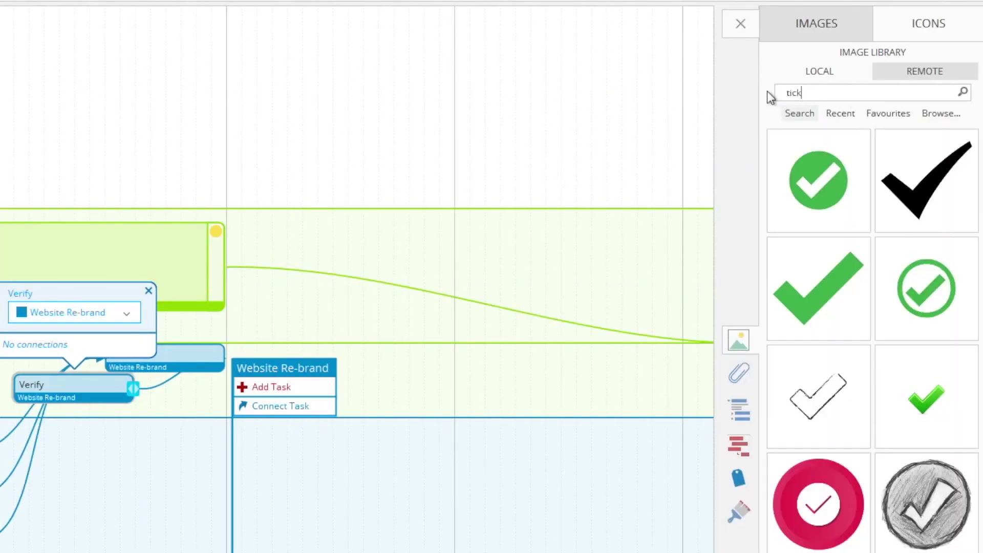
click(819, 283)
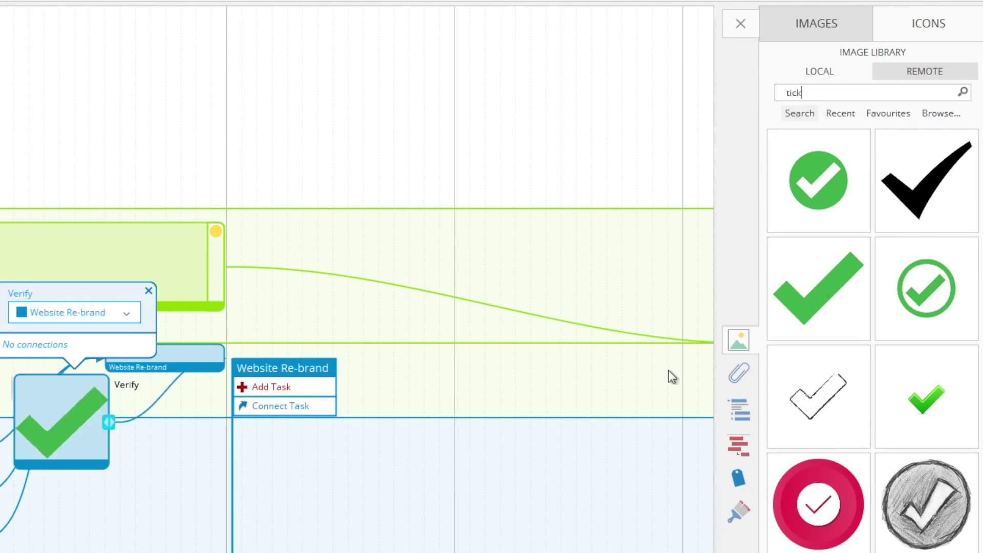
drag(111, 420, 148, 419)
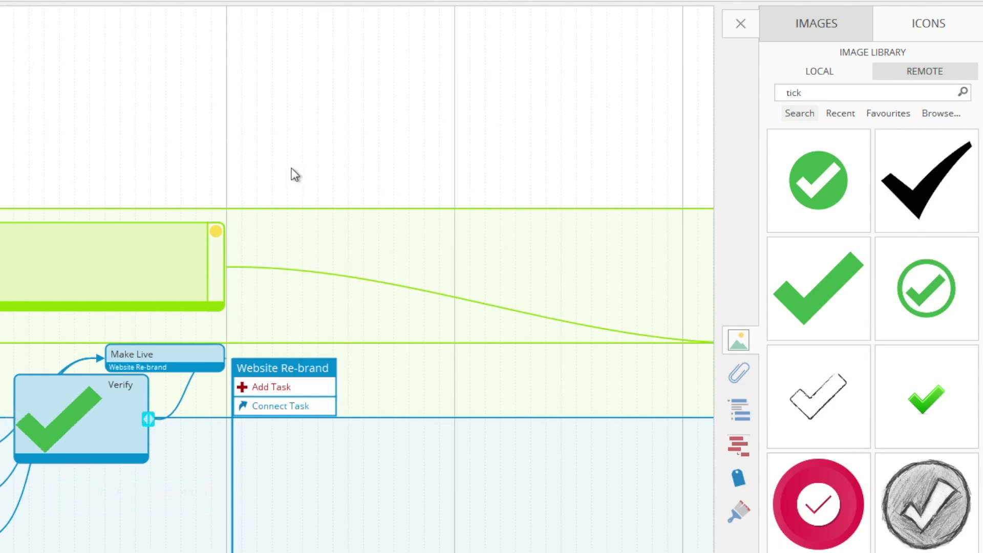
Add a green number 3 icon from the Numbers category to Email Content Generation
click(171, 233)
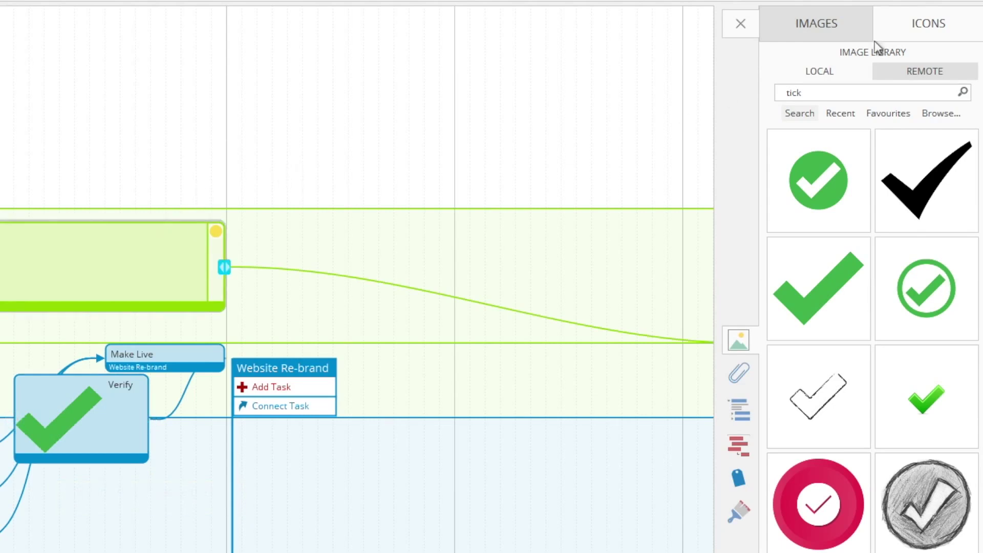
click(906, 26)
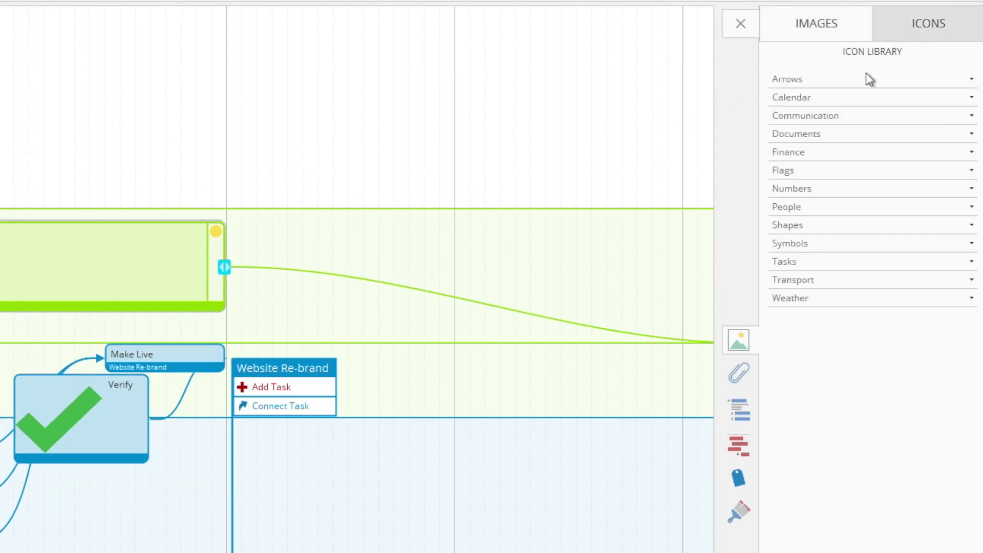
click(830, 100)
click(829, 100)
click(830, 116)
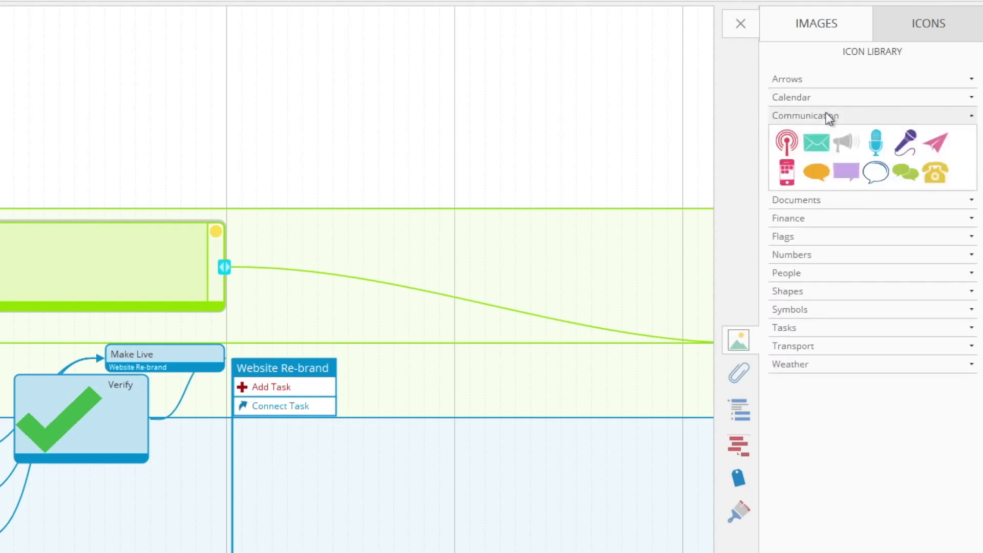
click(830, 117)
click(822, 133)
click(820, 135)
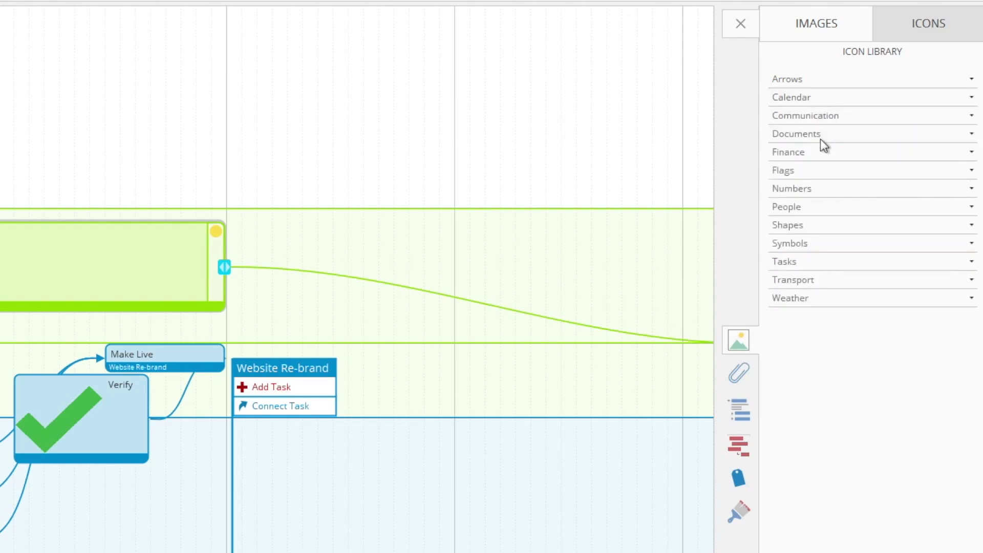
click(819, 188)
click(875, 215)
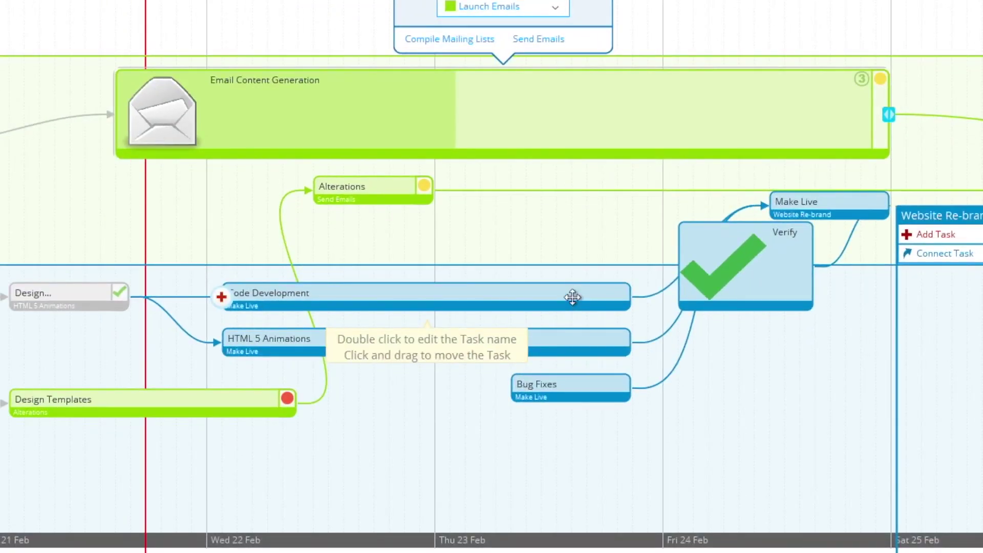
click(570, 296)
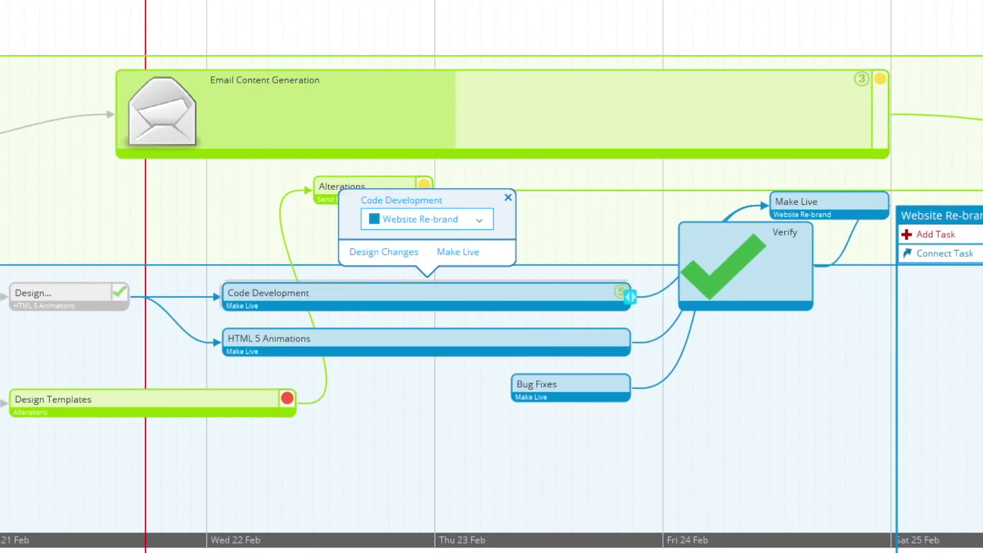
click(190, 398)
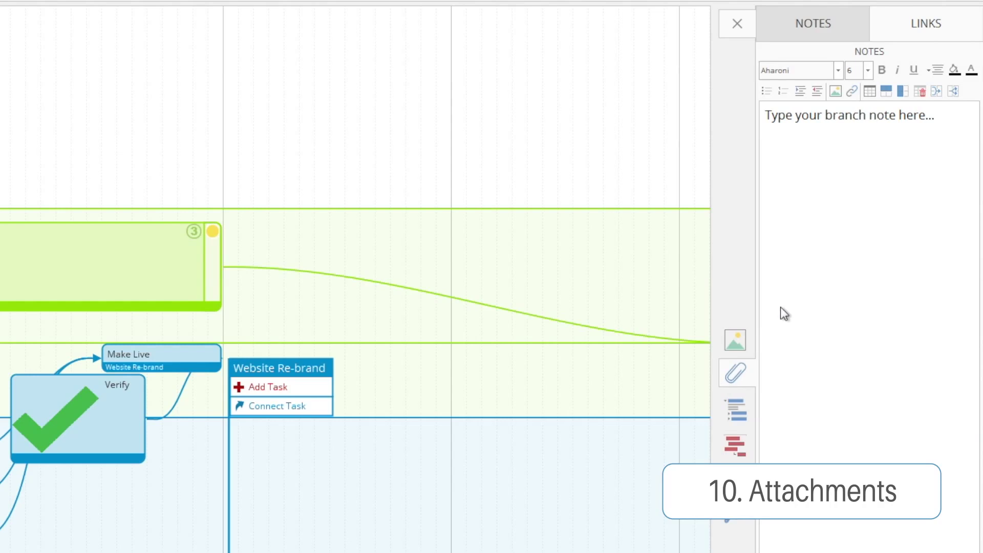
Note 'Still awaiting template required for returning customers.' on Design Templates and tag Code Development as Developers
text(Still awaiting templat)
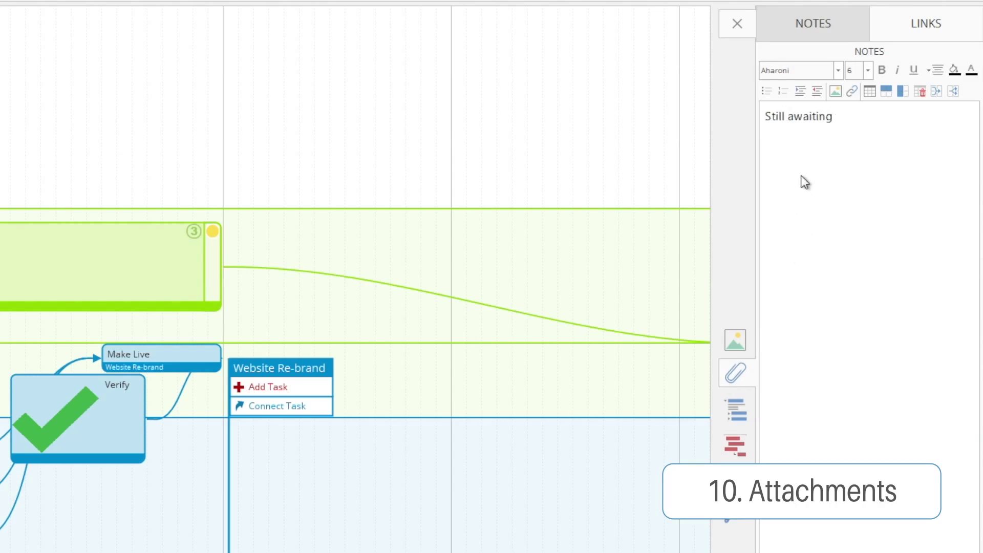
text(e required for returning customers.)
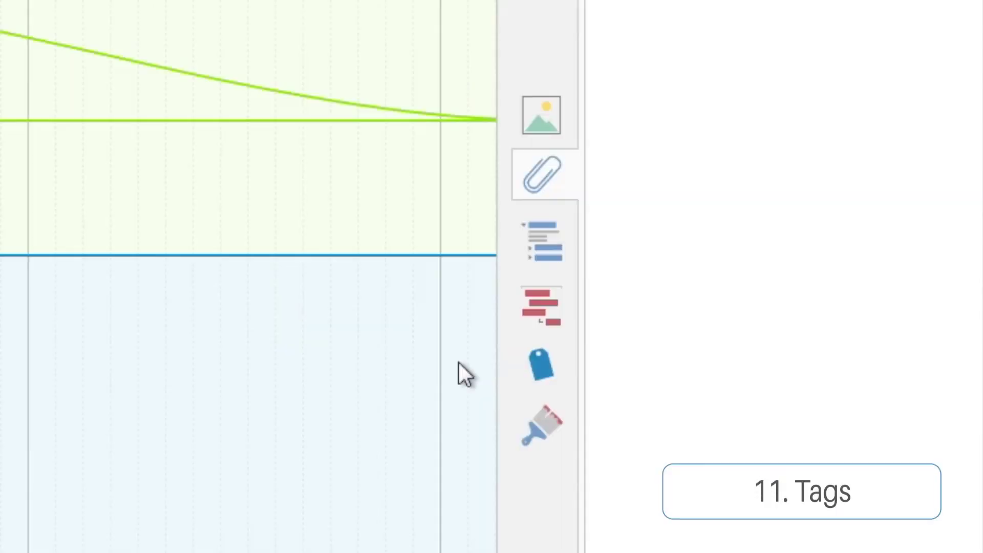
click(538, 363)
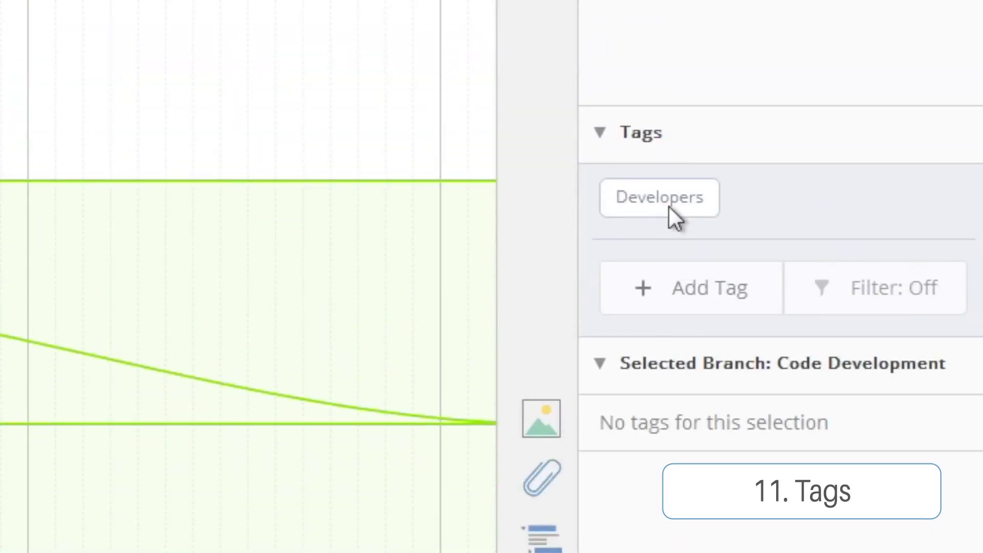
click(668, 204)
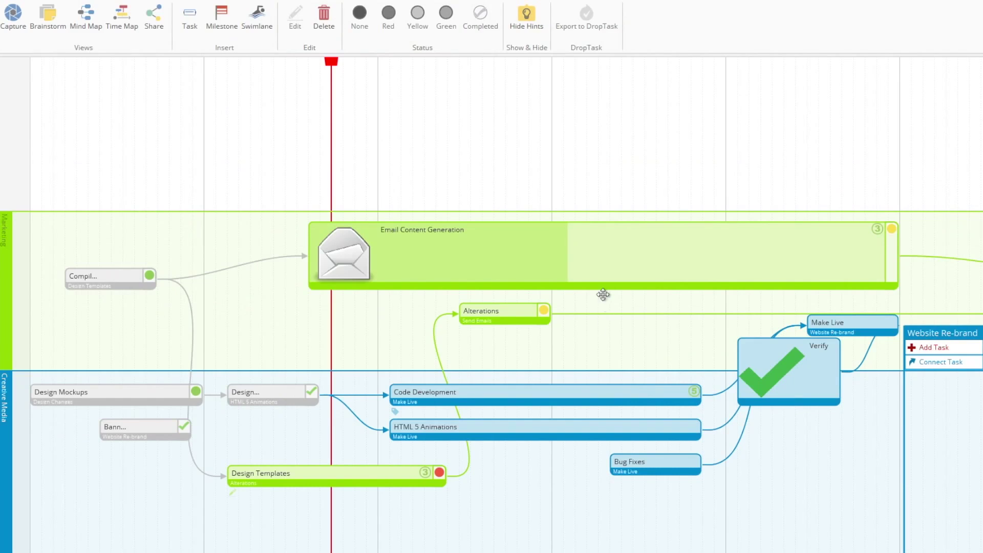
Switch on Hide Hints in the Show & Hide group to stop the edit-and-move task hints
drag(604, 263, 620, 278)
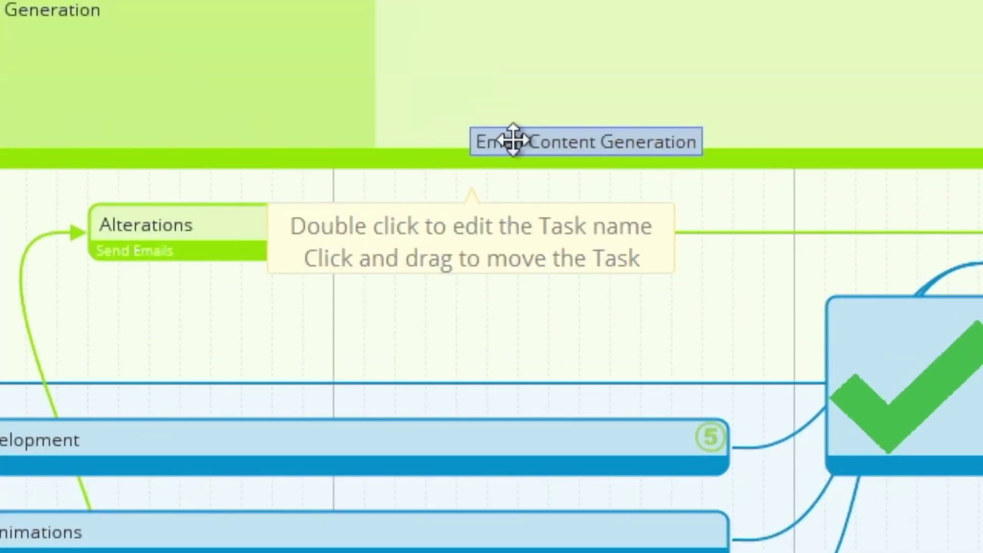
drag(513, 139, 512, 140)
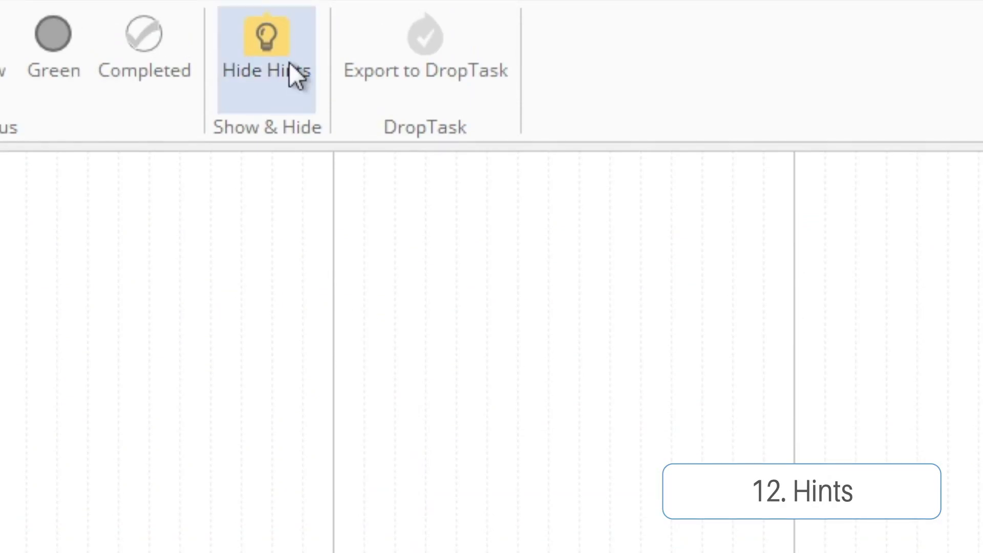
click(289, 62)
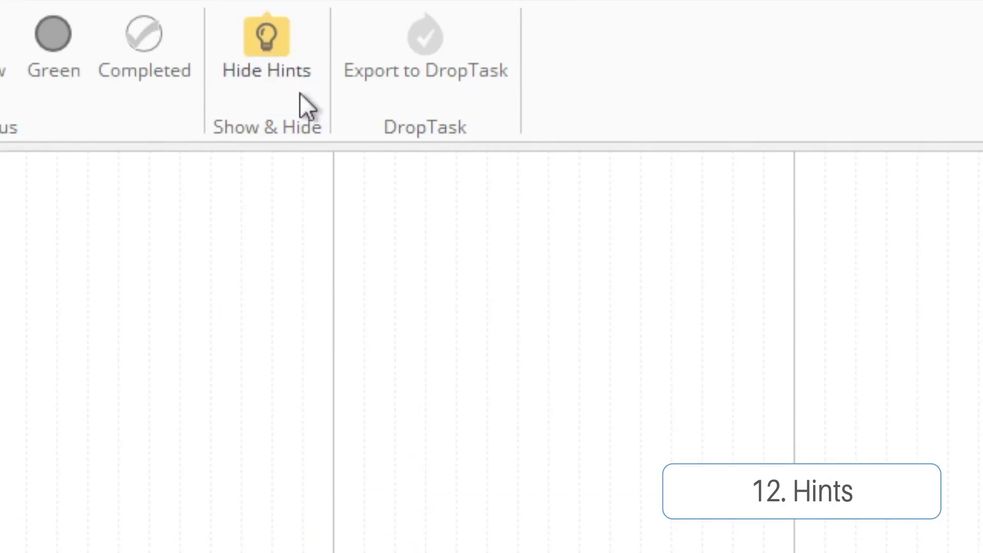